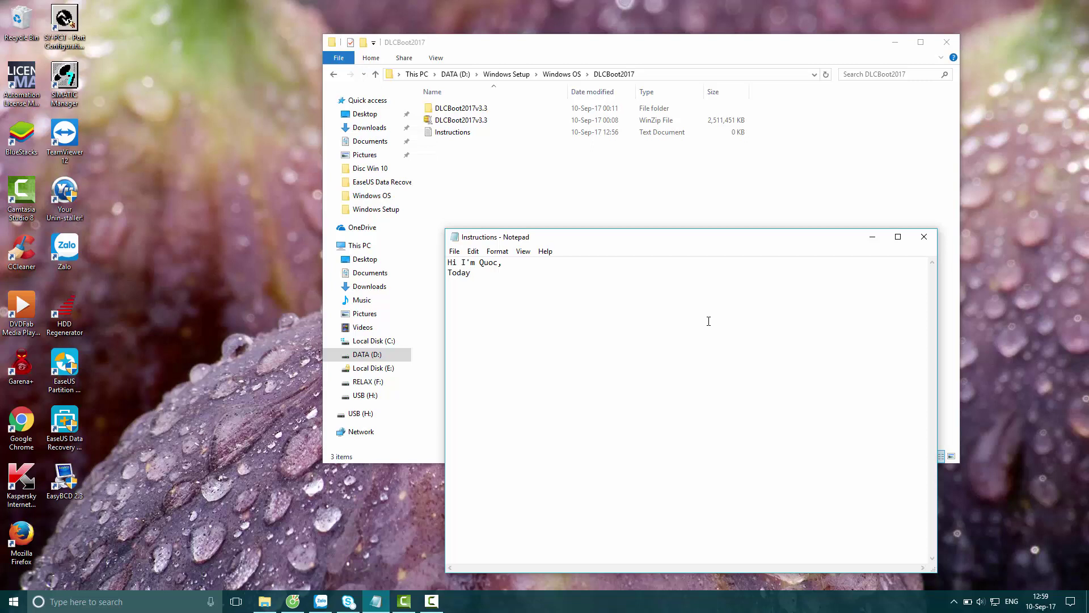
Complete the second line of the instructions as "Today, I will show to you how to make the USB DLCBoot.".
text(, I will show y)
text(ou)
key(BackSpace)
key(BackSpace)
text(you hwo)
key(BackSpace)
key(BackSpace)
text(ow to make the USB)
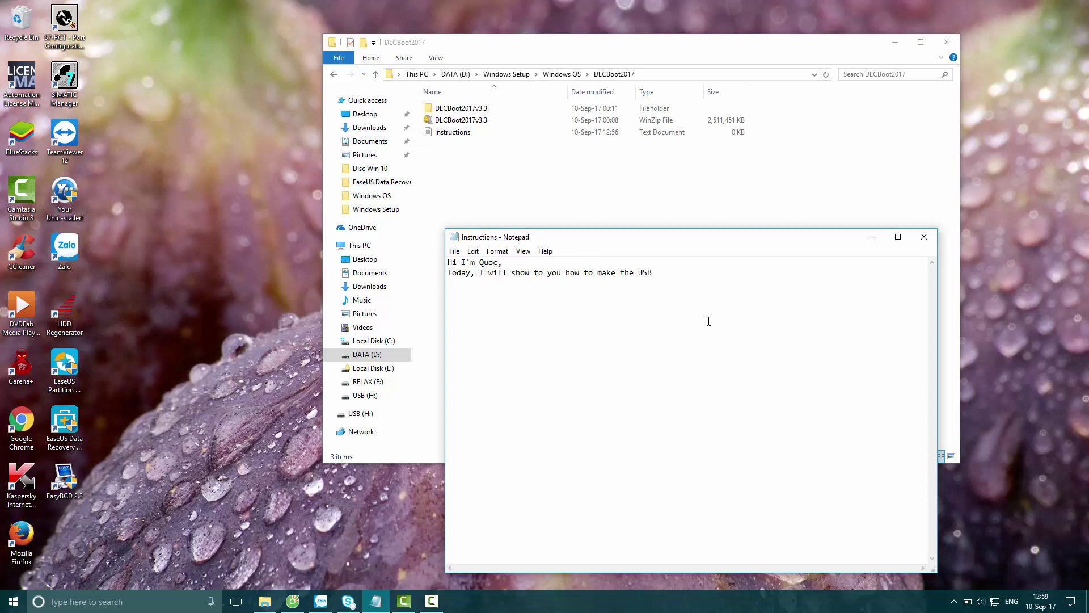
text( D)
text(L)
text(CBoot)
Add the lines "After download software with link below video. Please extract it." and "Please follow me." to the instructions.
text(After )
text(dow)
text(lo)
key(BackSpace)
key(BackSpace)
text(nload software wi)
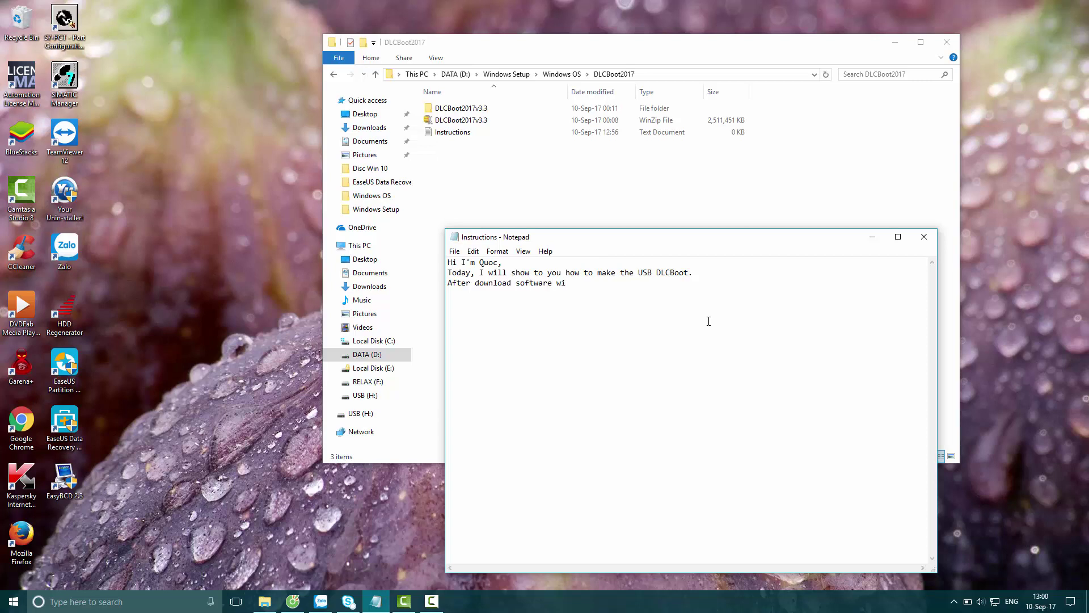
text(th link below video. Please extract it.)
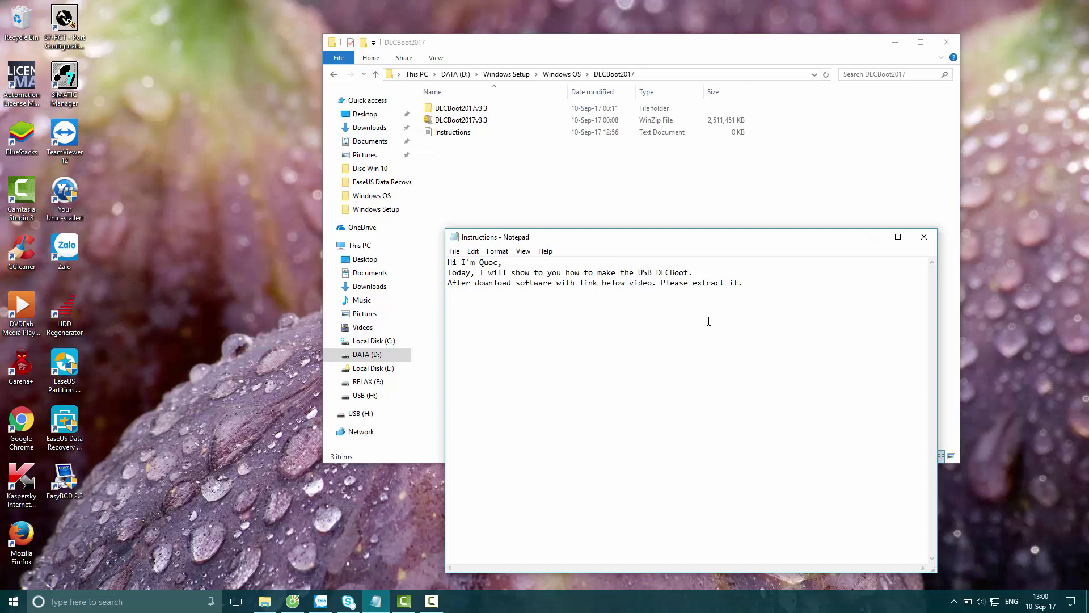
text(Please follow me.)
Switch to File Explorer, open the nested DLCBoot2017v3.3 folders and run the DLCBoot application as administrator.
click(526, 203)
double_click(486, 109)
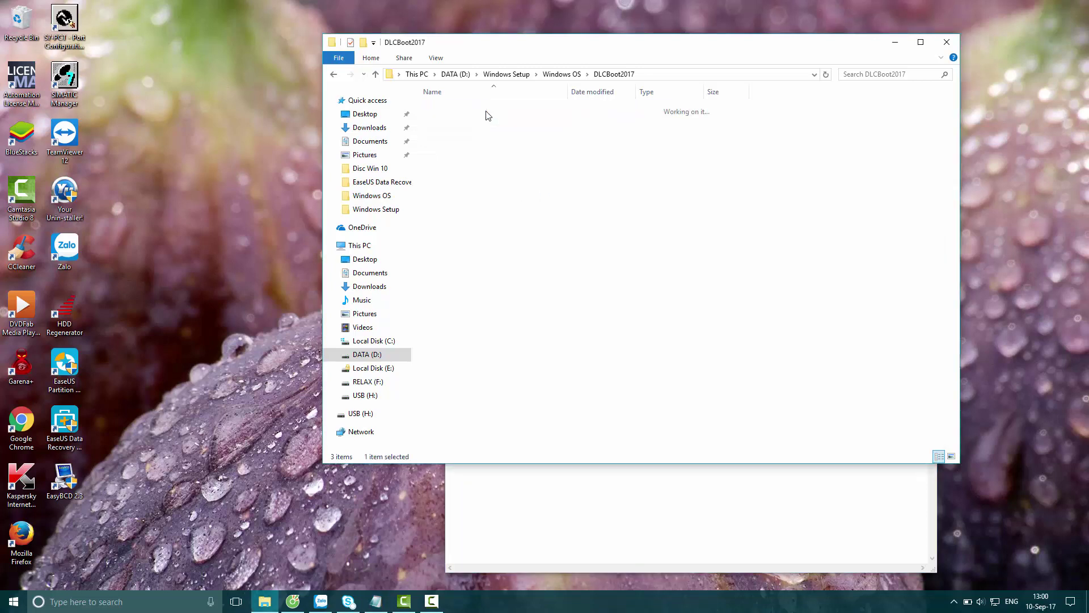
double_click(496, 109)
click(469, 168)
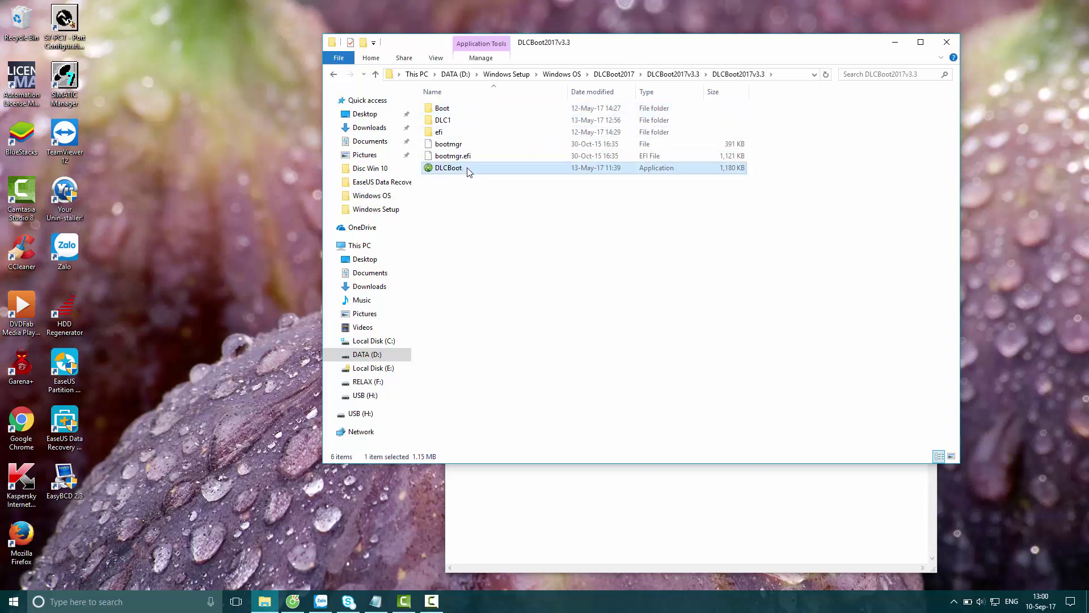
right_click(477, 171)
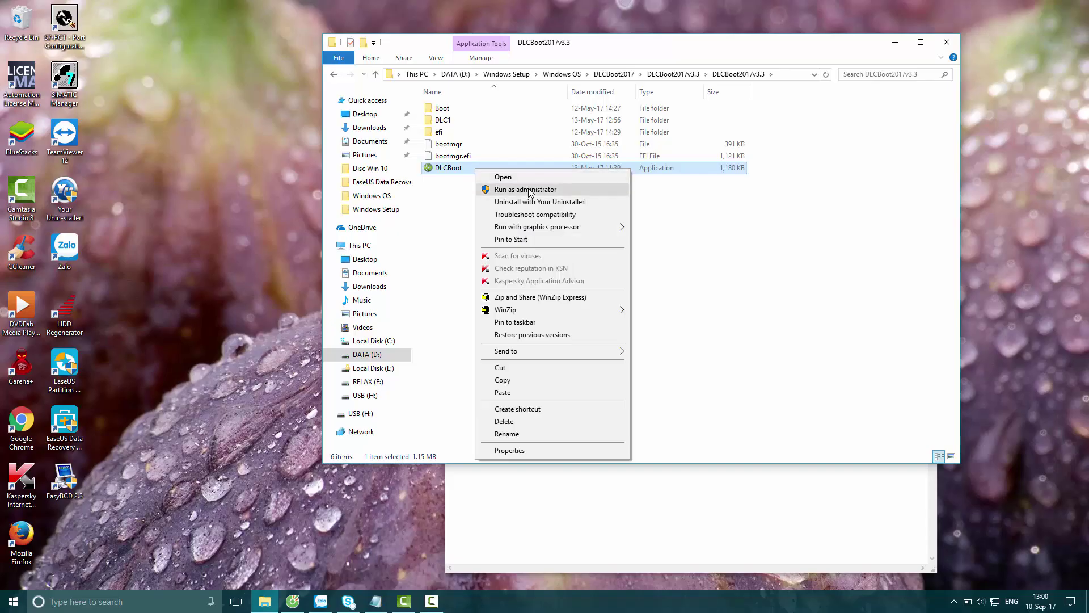
click(525, 190)
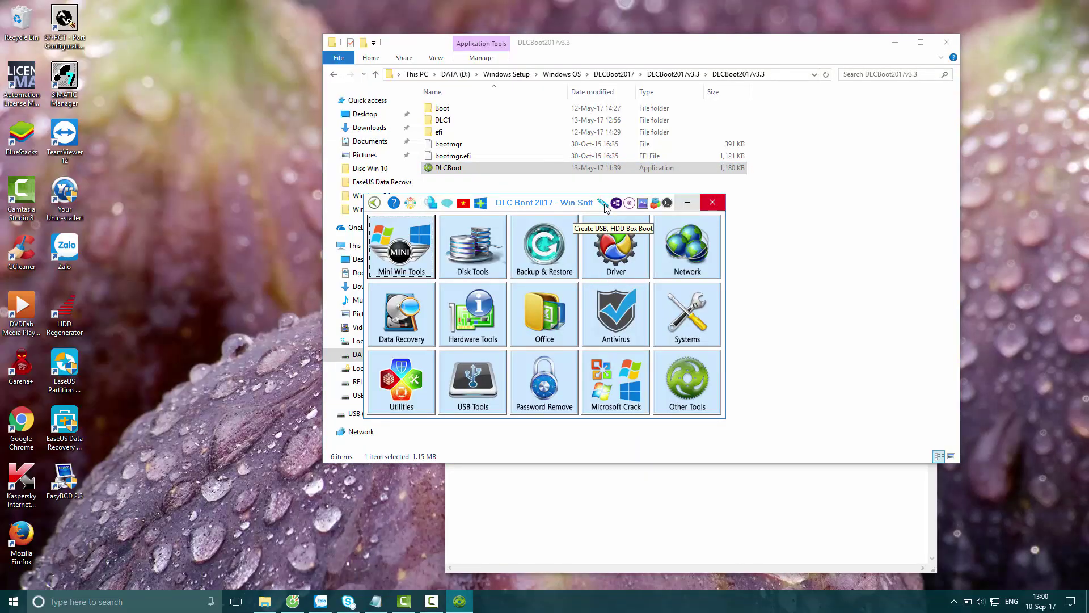
Start the USB/HDD Box boot creation as a Normal Boot and choose drive H:\ as the target.
click(604, 205)
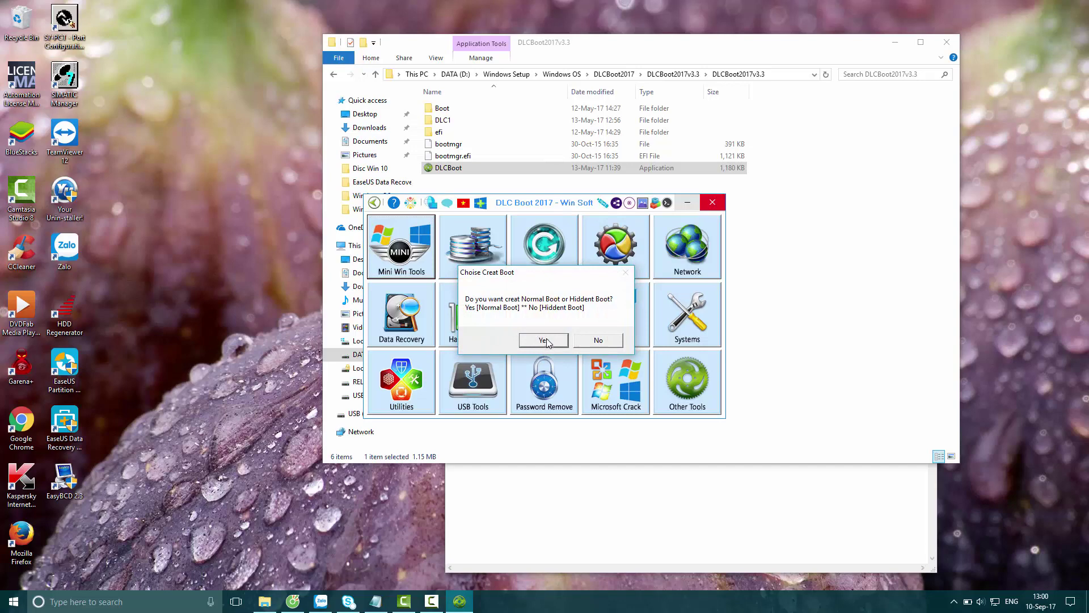
click(545, 340)
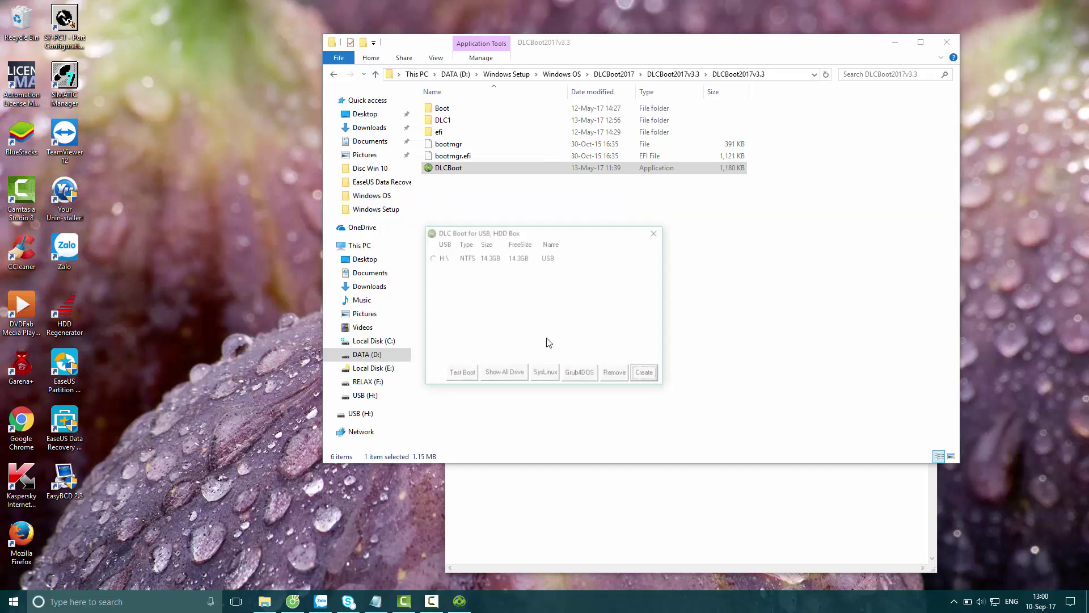
click(436, 258)
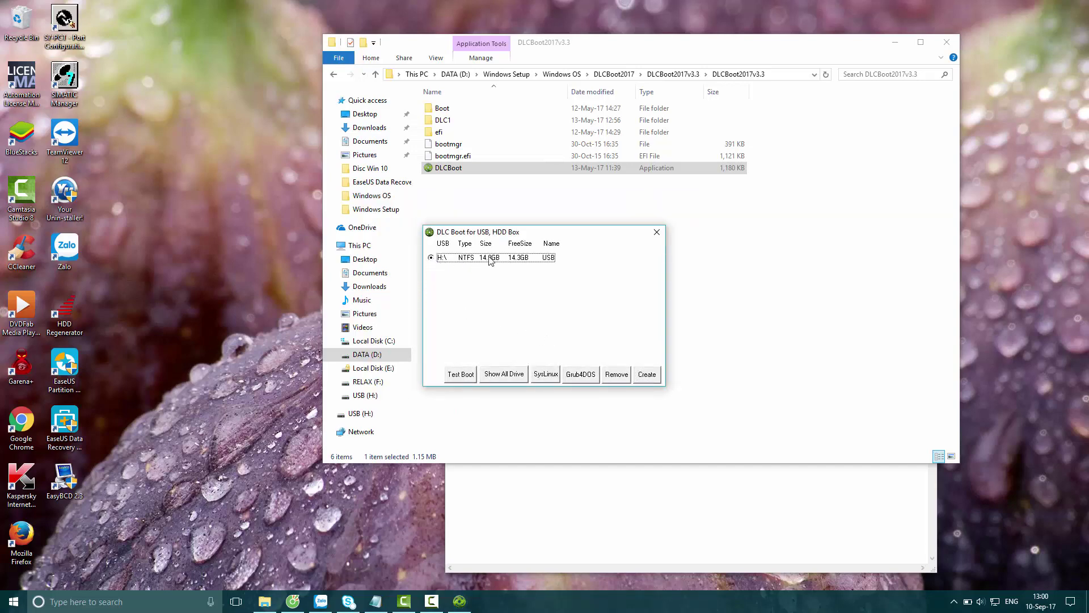
Switch to Notepad and add the line "Choose device that use want to make USB DLCBoot => Click Create".
click(570, 475)
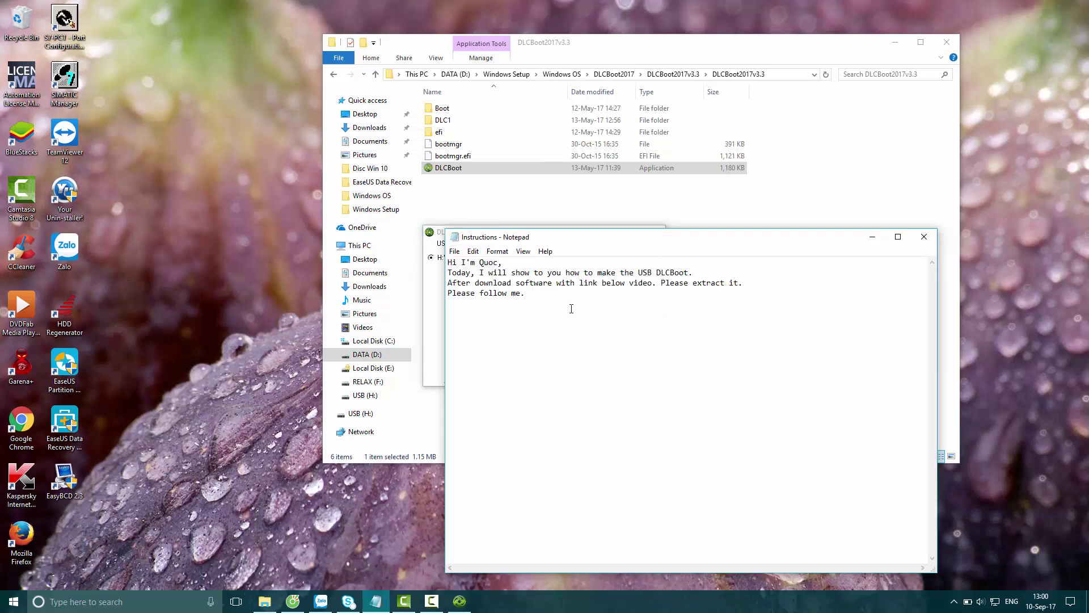
text(Choose device that use want to meke USB D)
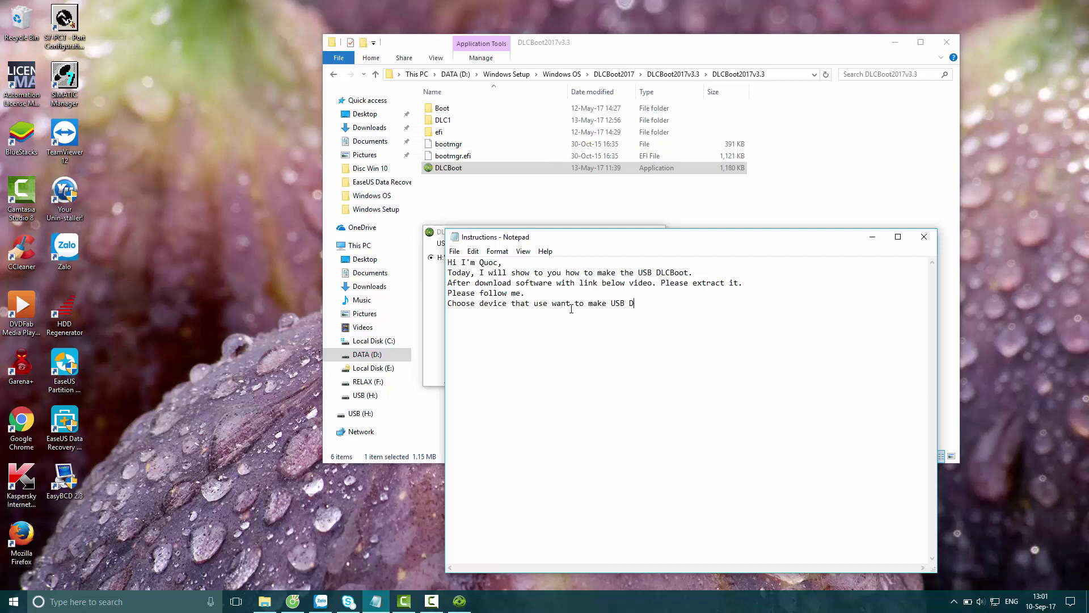
text(LCBoot.)
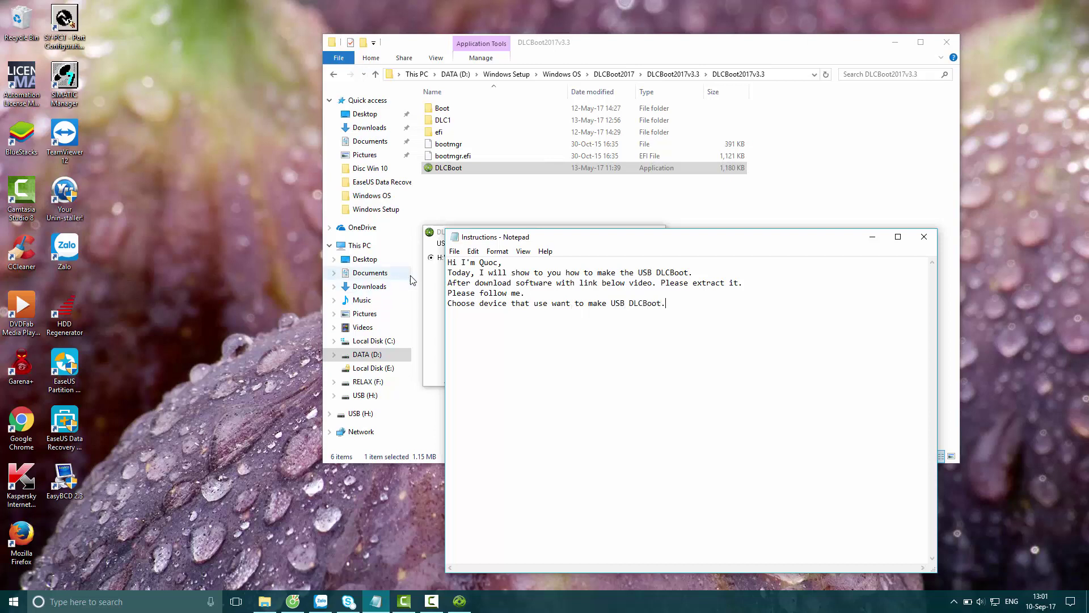
click(437, 276)
click(698, 310)
text(+)
text(=>)
text( Click)
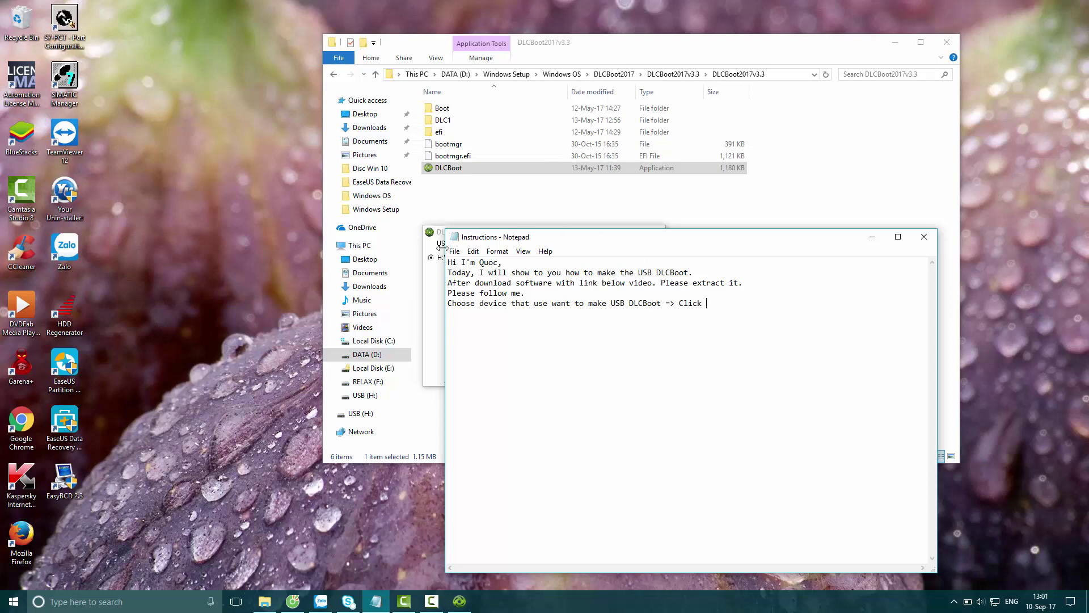
key(alt+Tab)
click(766, 305)
text(Create)
Start the boot creation on H:\ in DLC Boot, and append "=> Click Yes" to the last Notepad line.
click(429, 285)
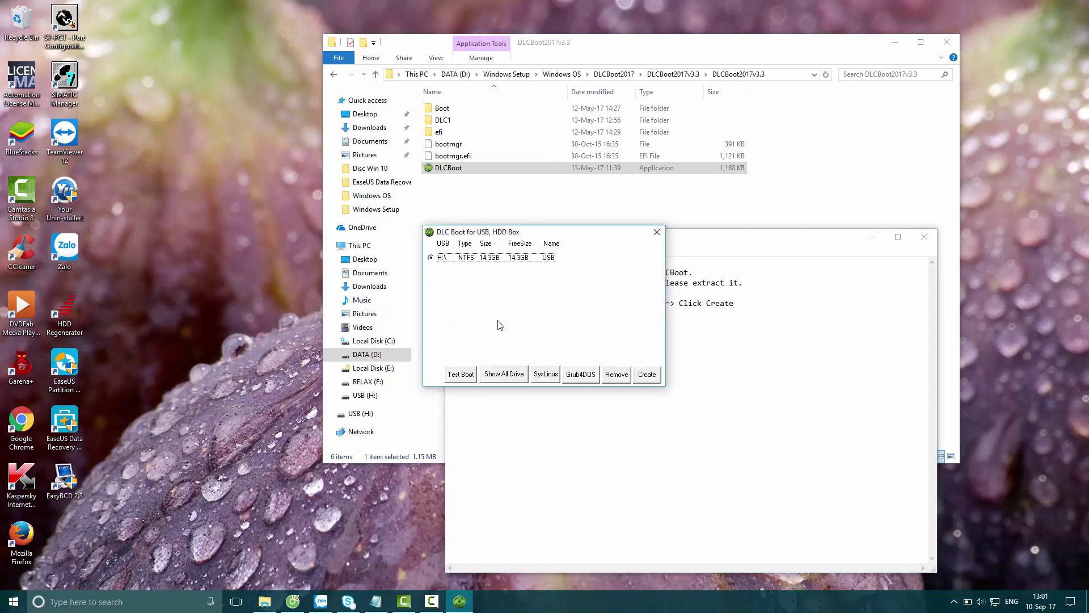
click(648, 375)
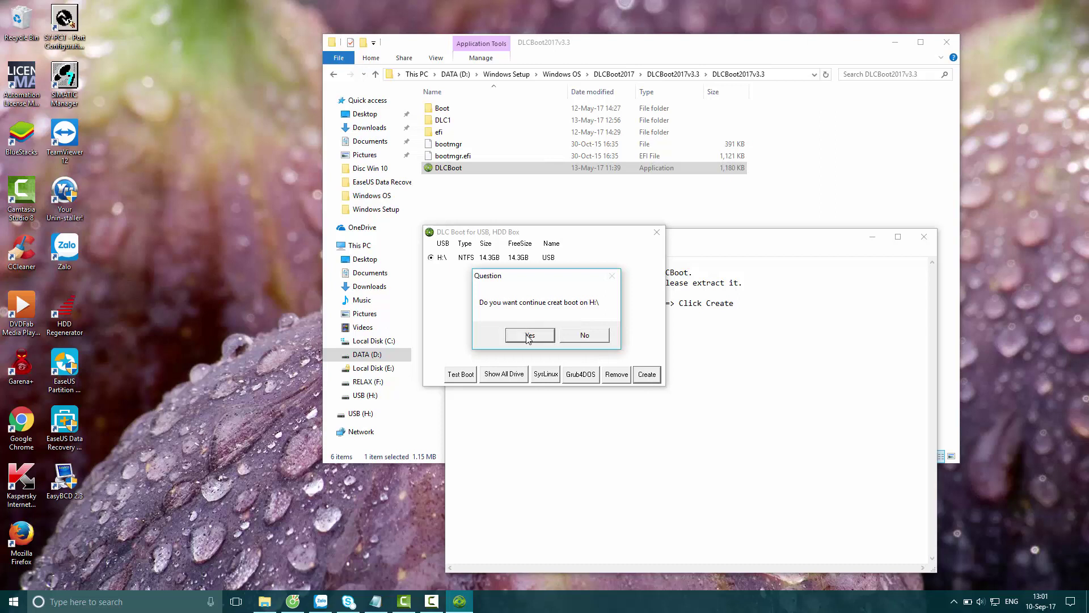
click(795, 307)
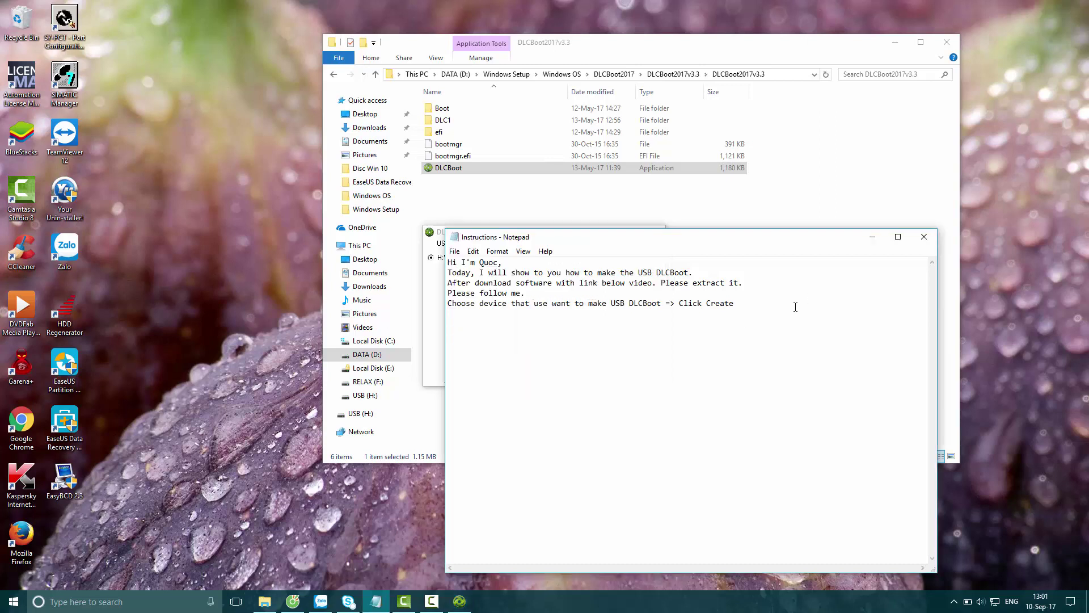
text(+)
key(BackSpace)
text(=> Click Yes)
Return to DLC Boot and confirm creating the boot on H:\.
click(431, 291)
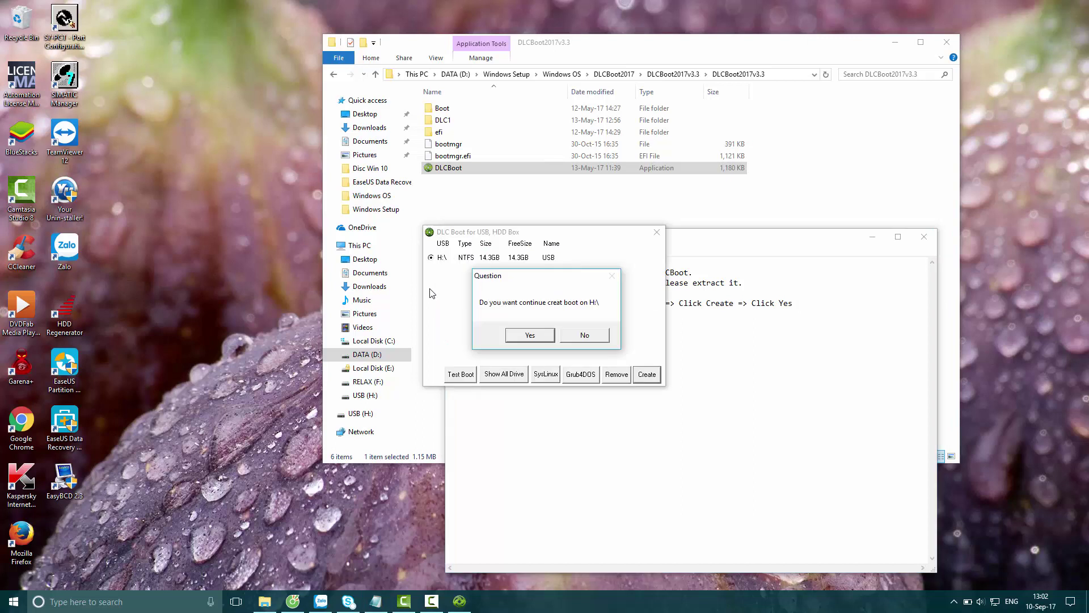
click(535, 336)
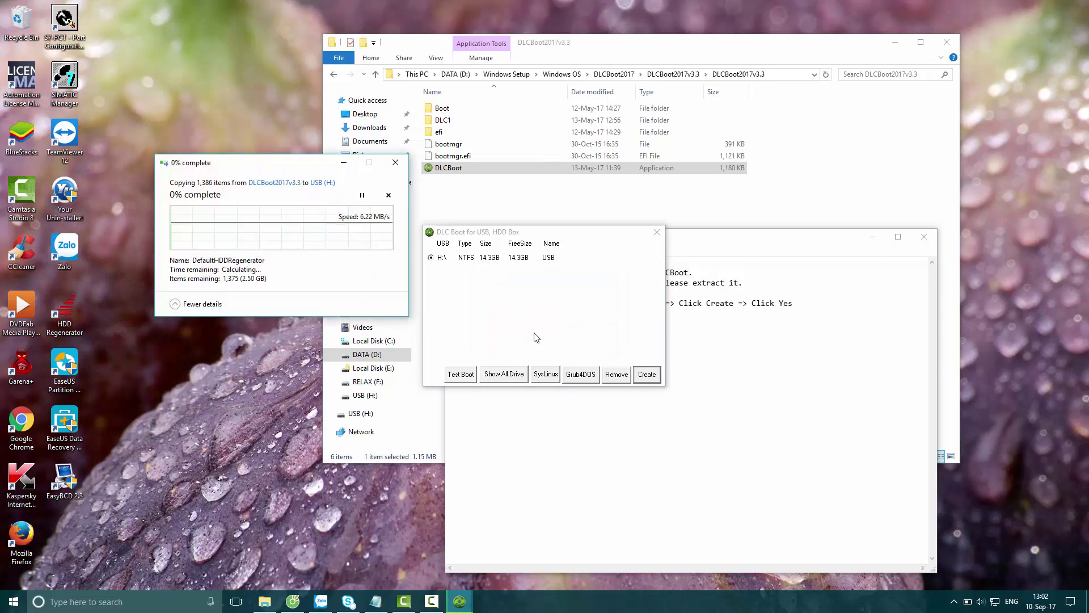
Switch to Notepad and continue the last line with ". Please wait for".
click(812, 304)
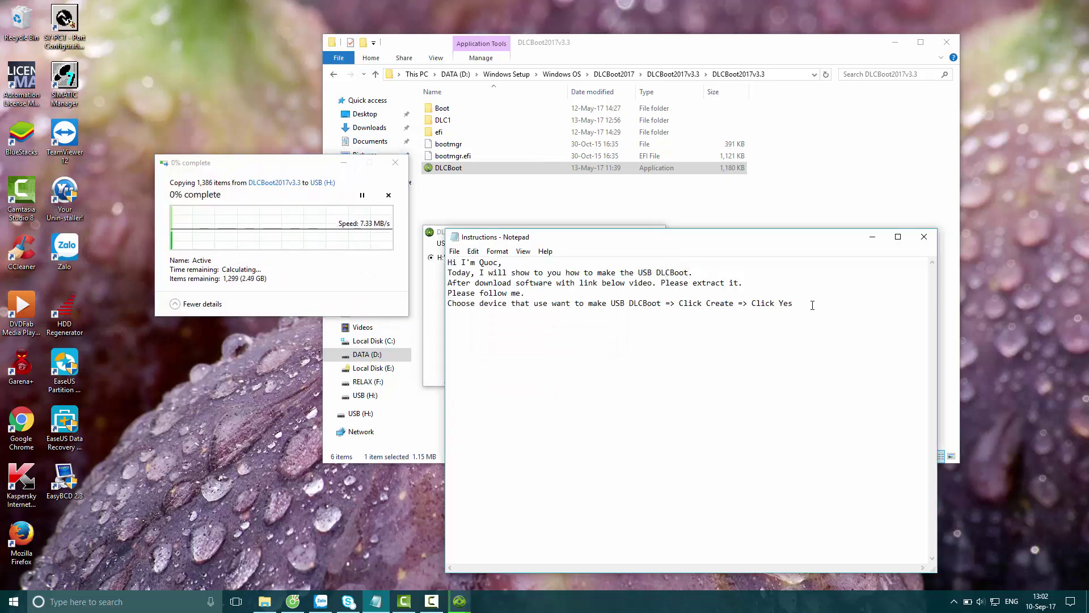
text(.)
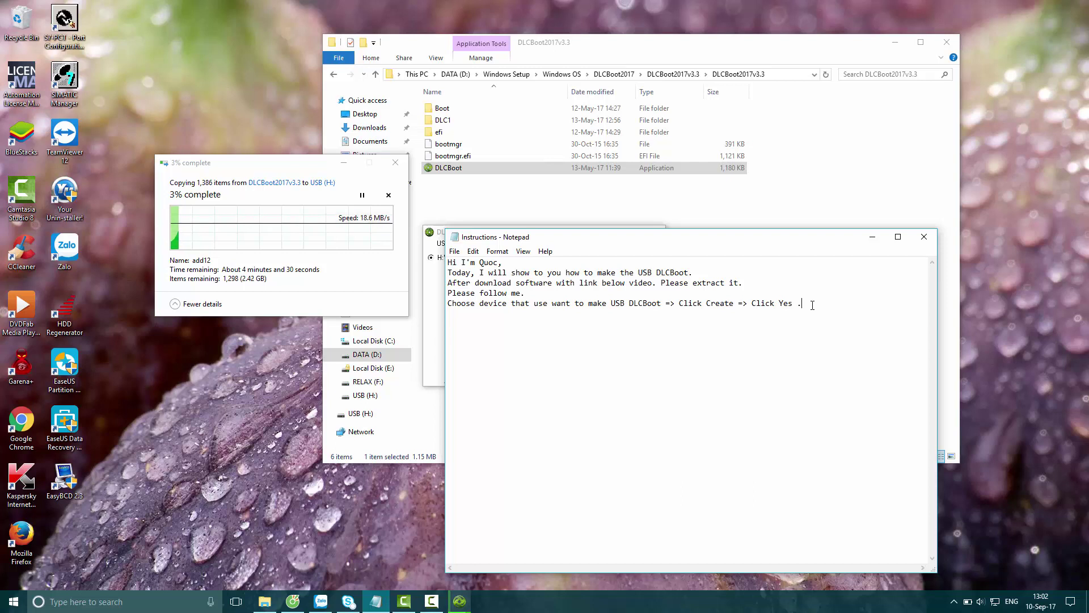
text( P)
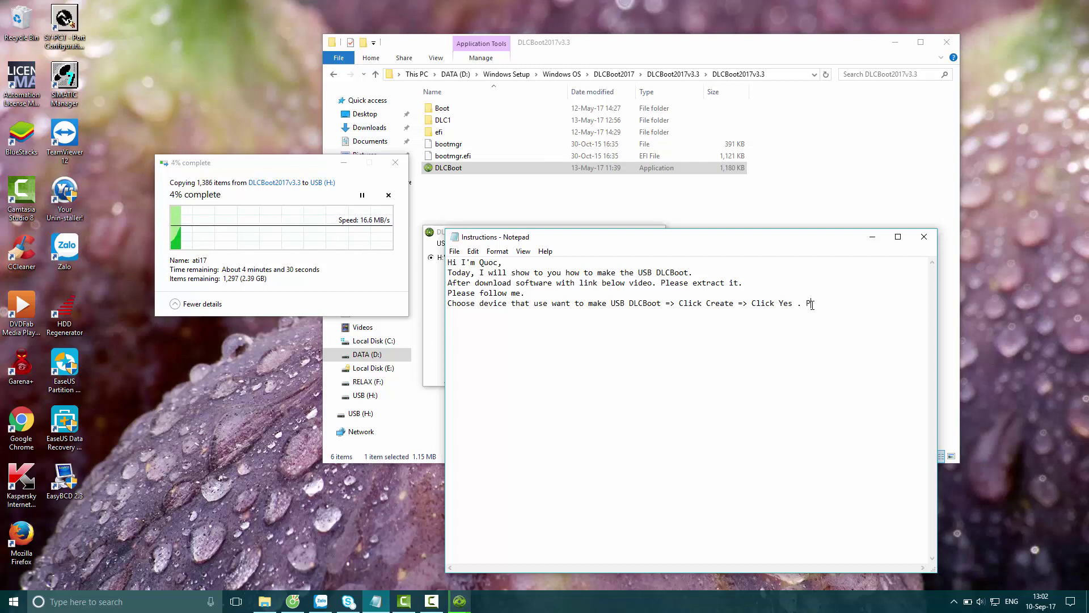
text(lease w)
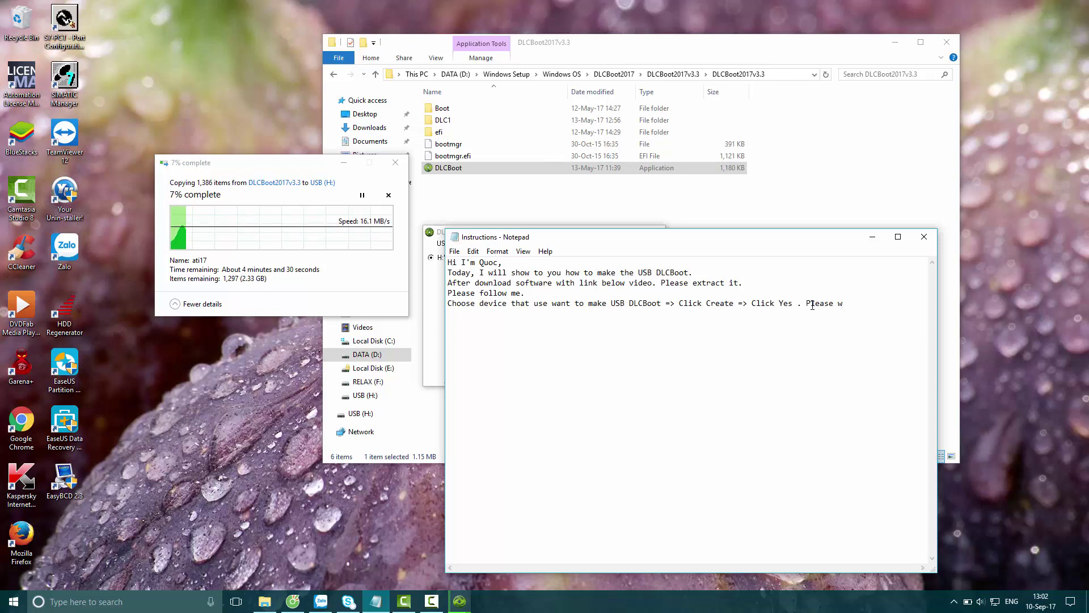
text(ati)
key(BackSpace)
key(BackSpace)
text(it for )
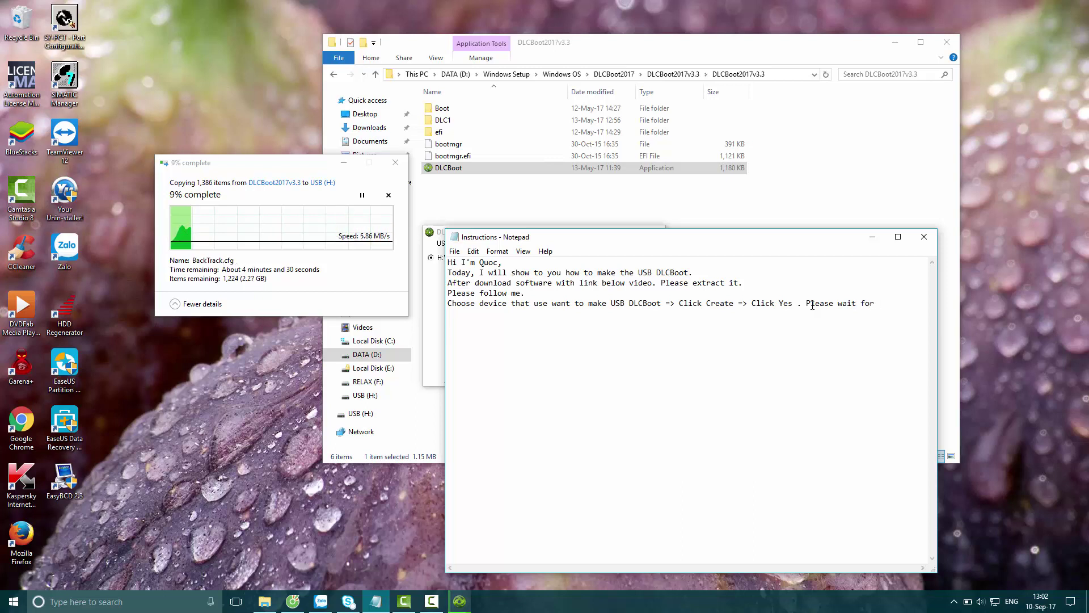
text(copy)
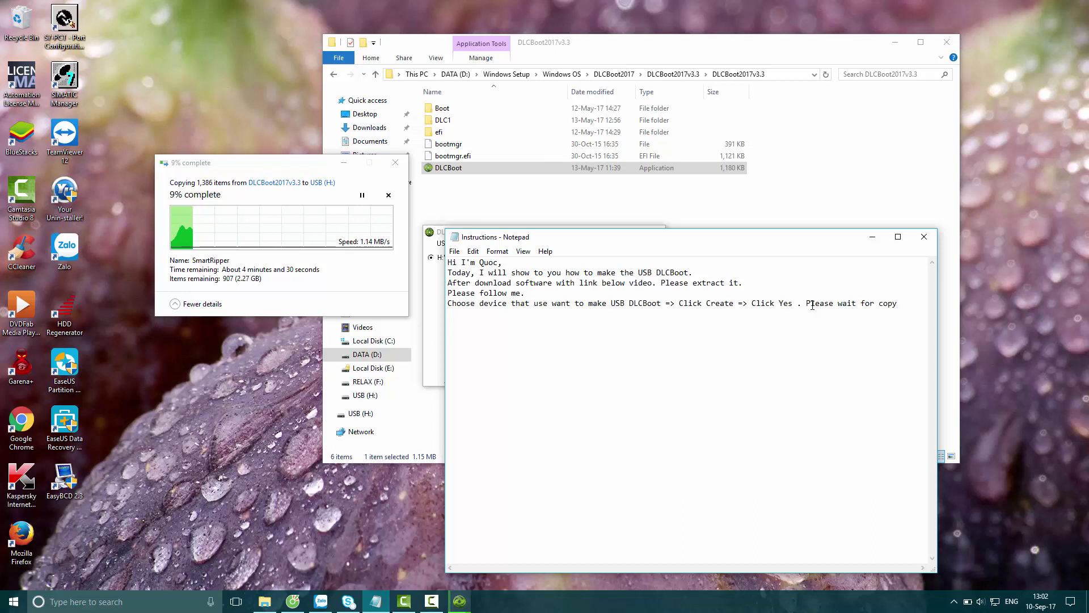
key(BackSpace)
key(BackSpace)
key(BackSpace)
key(BackSpace)
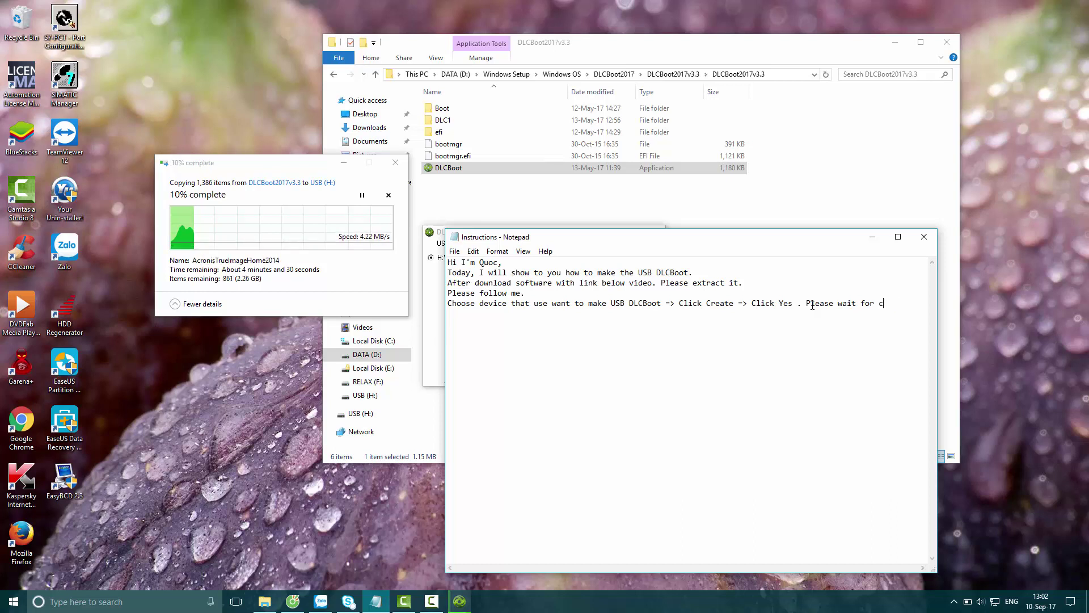
Complete the sentence with "software make USB DLCBoot." and move the whole "Please wait" sentence onto its own line.
text(sof)
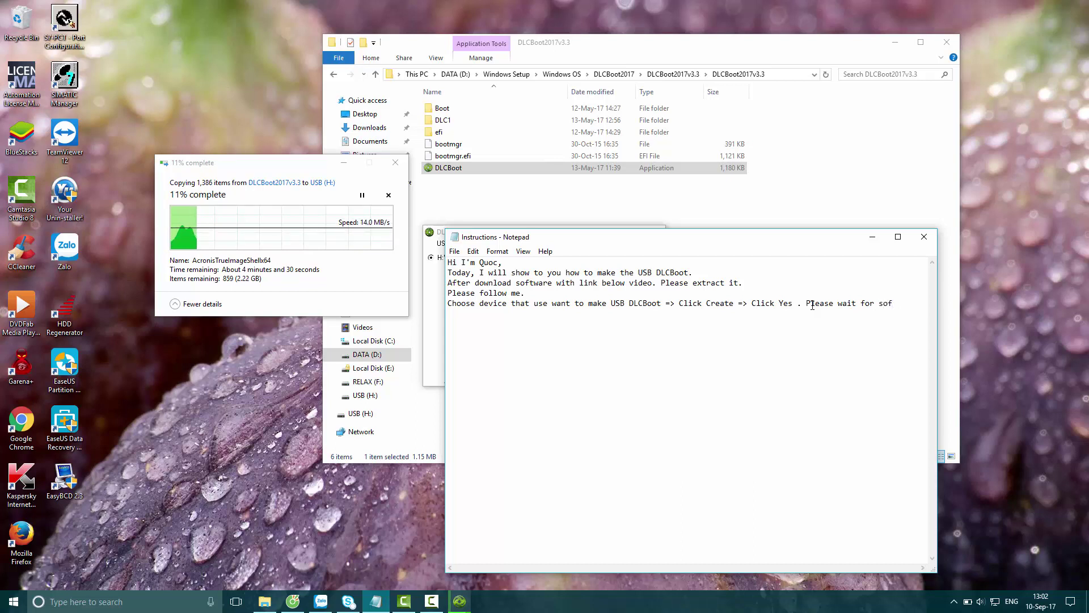
text(tware m)
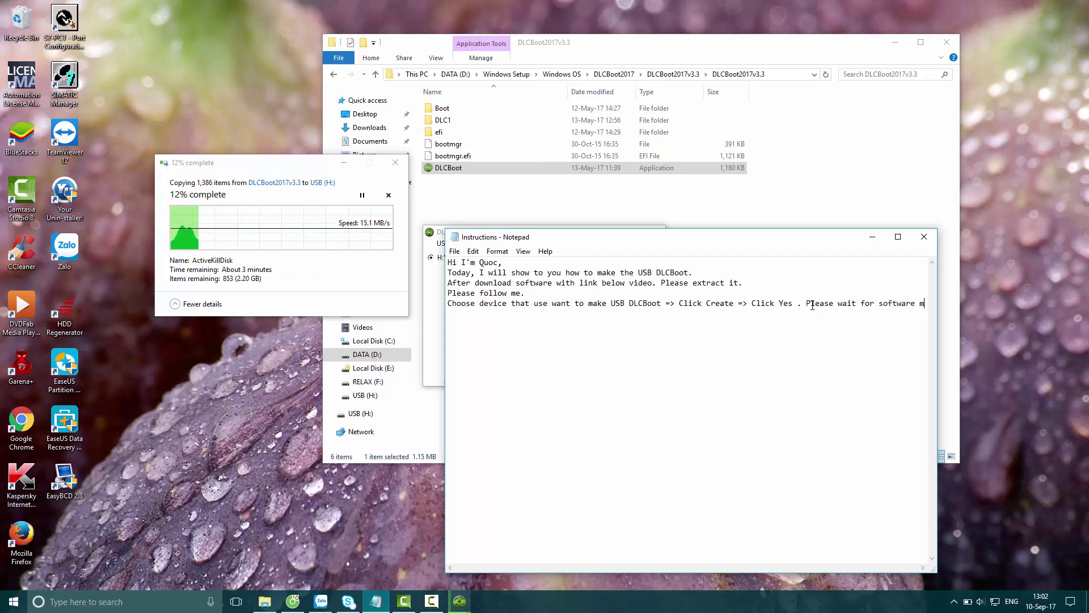
text(e)
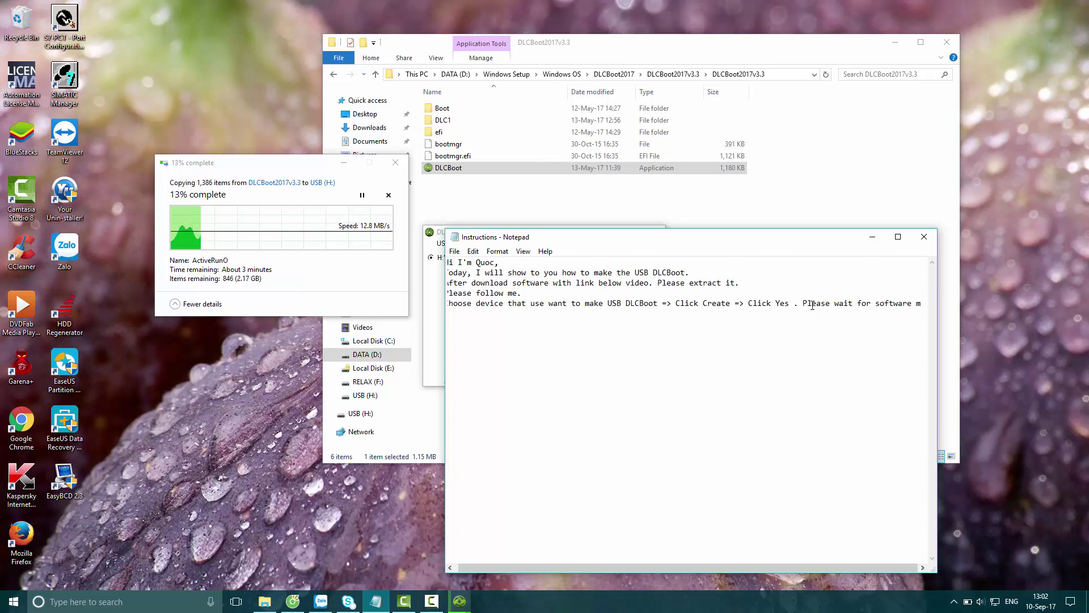
text(ake)
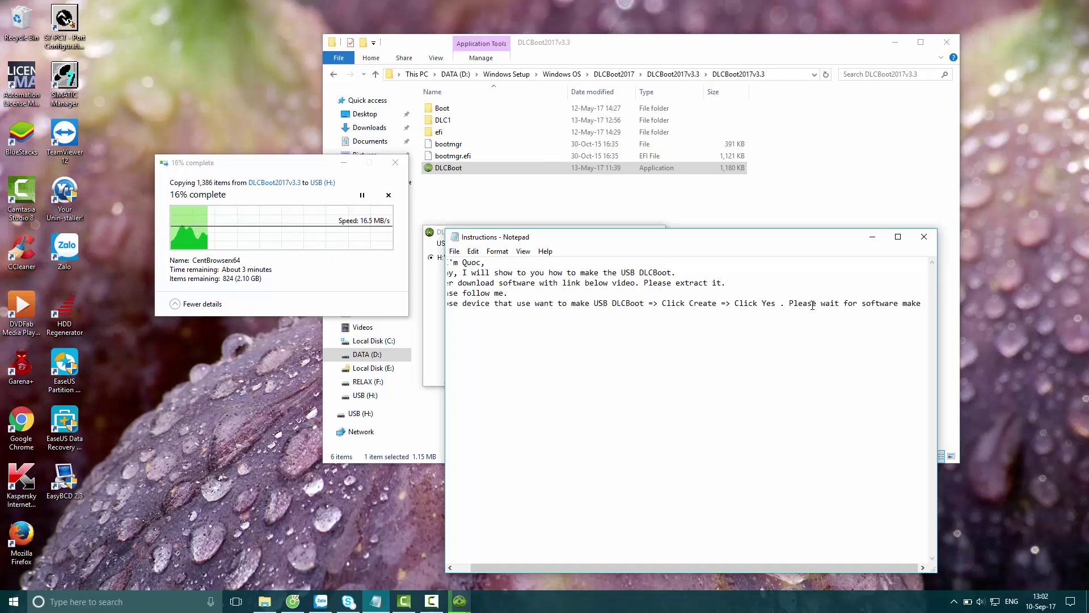
text( USB)
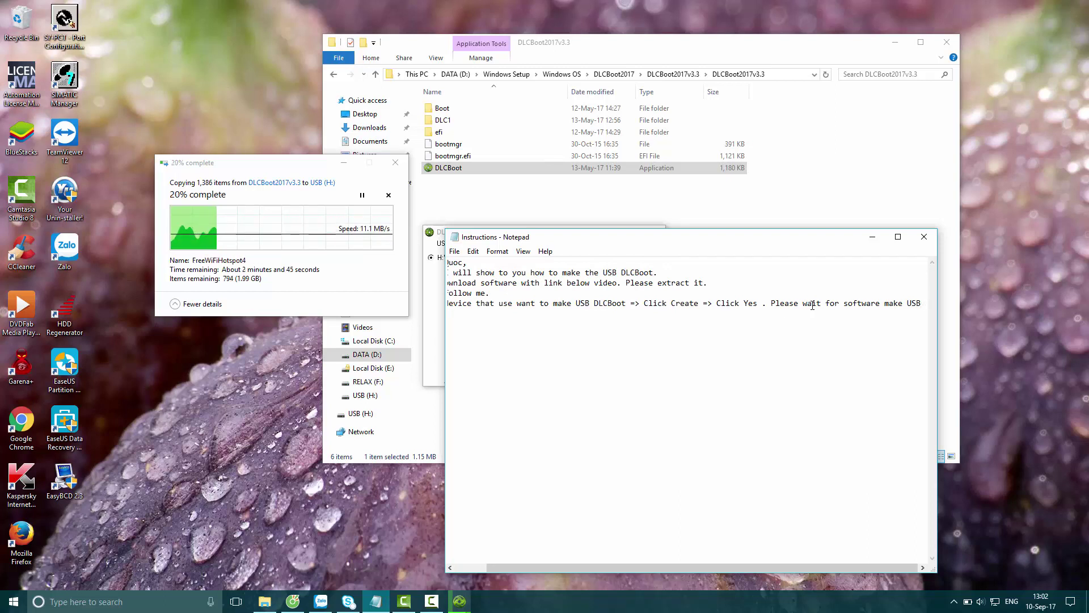
text(DLCB)
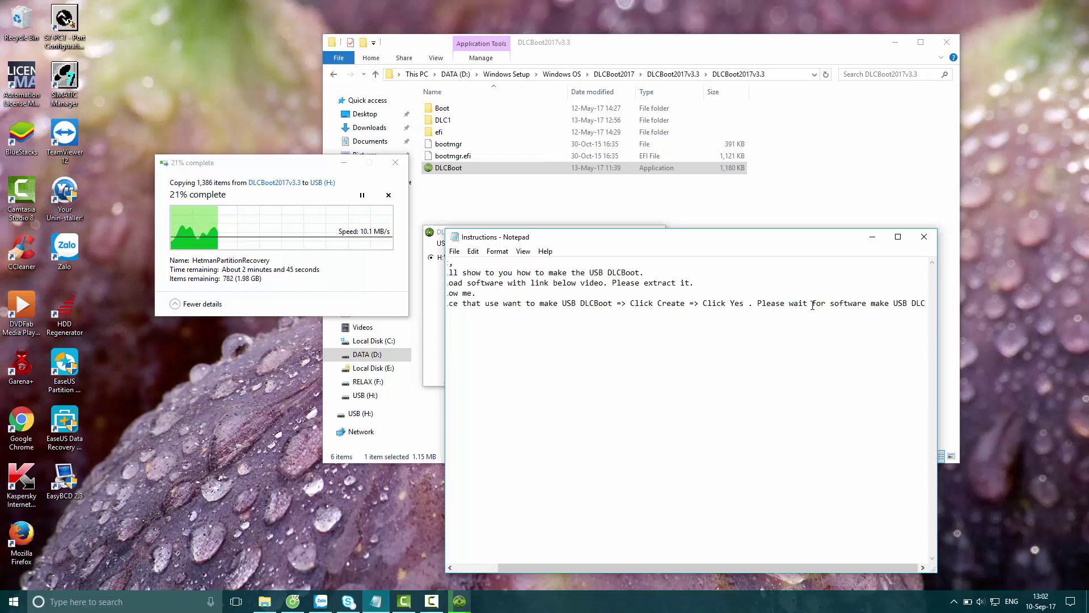
text(oot.)
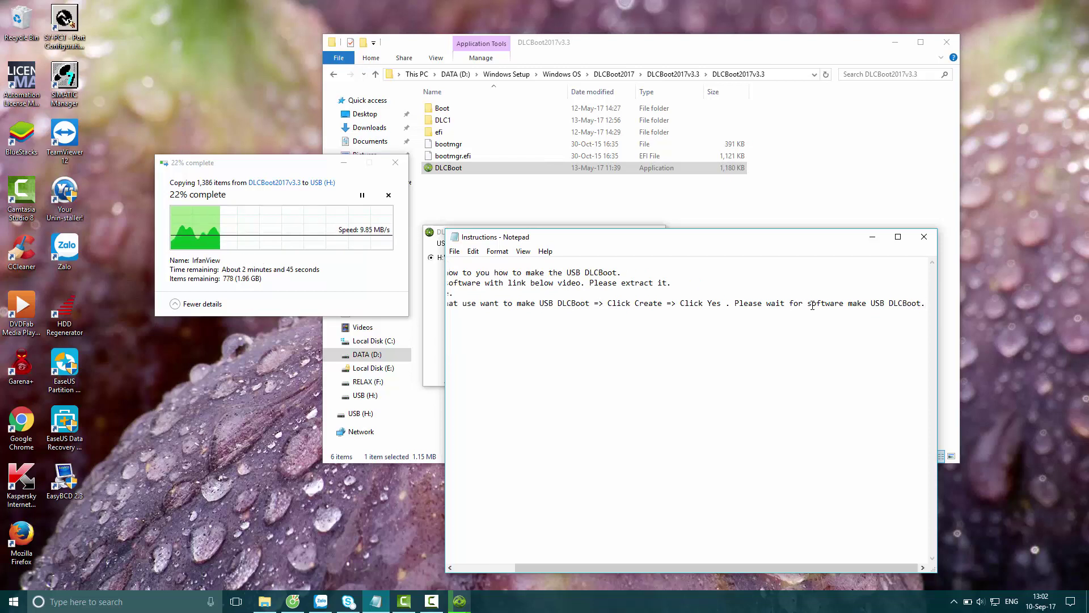
key(Return)
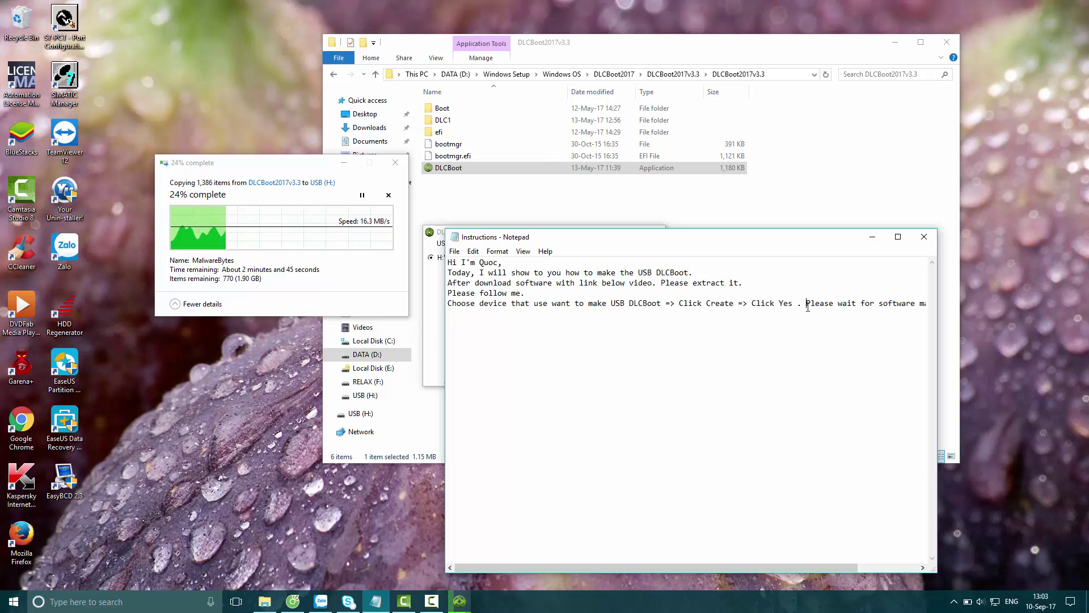
key(Return)
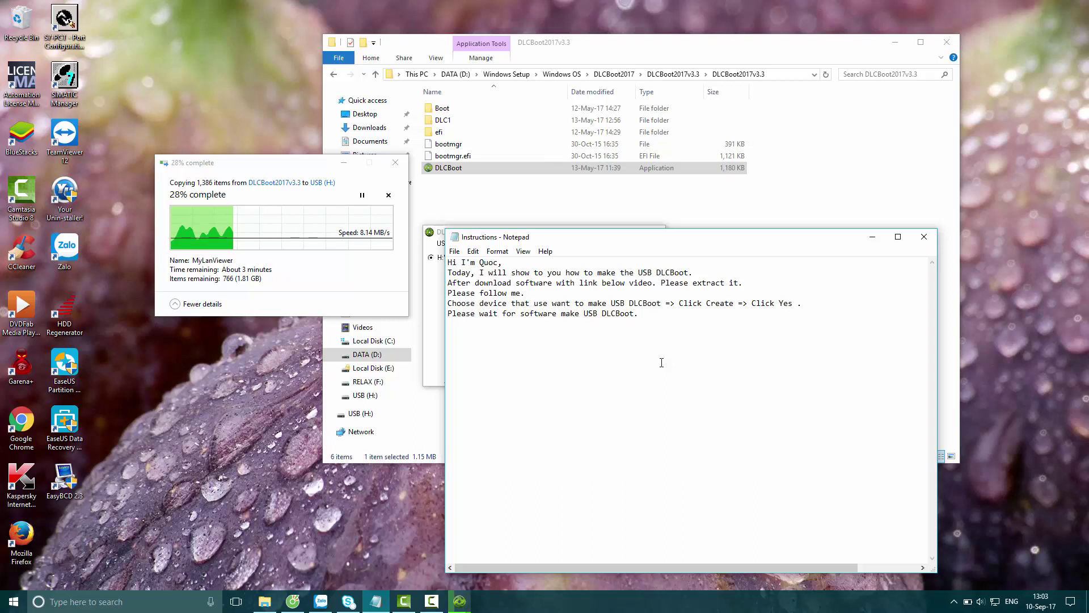
Insert the line "Run DLCBoot.exe => Choose type device." above the "Choose device" line in the Notepad instructions.
key(Return)
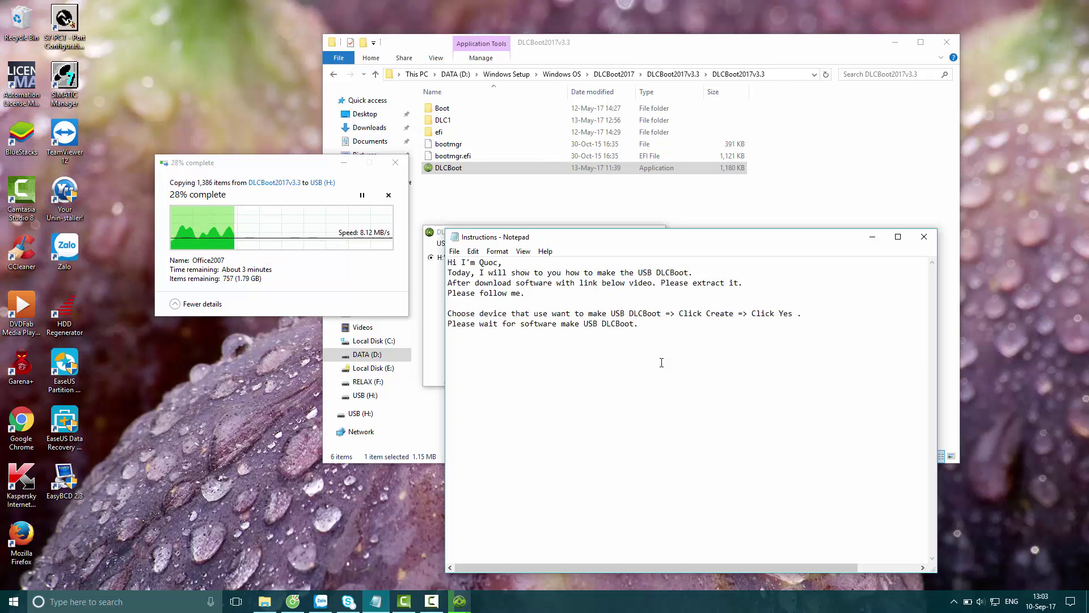
text(Run DLC)
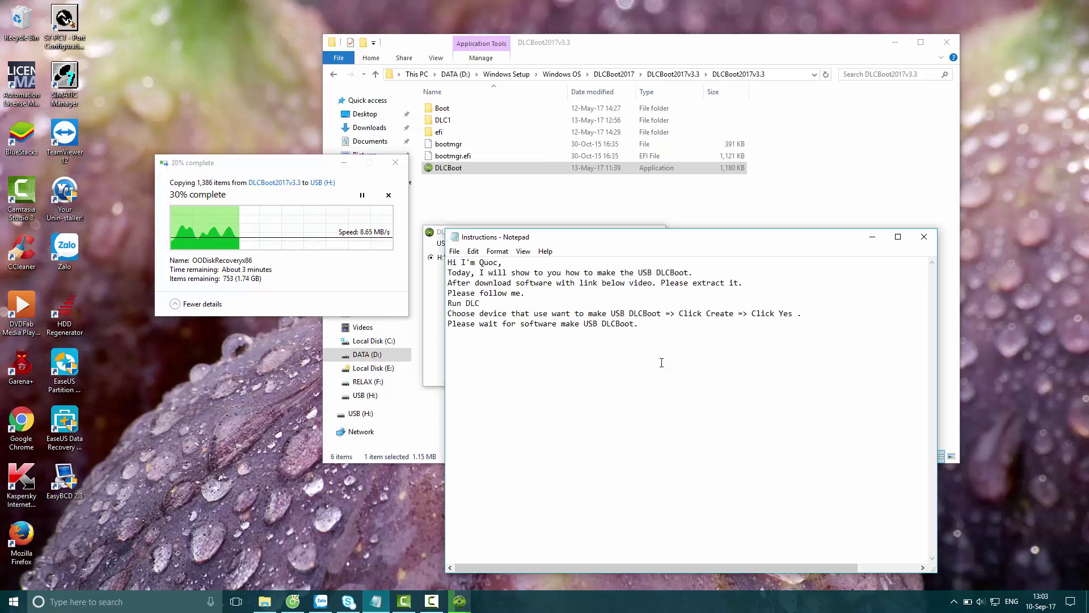
text(Boo)
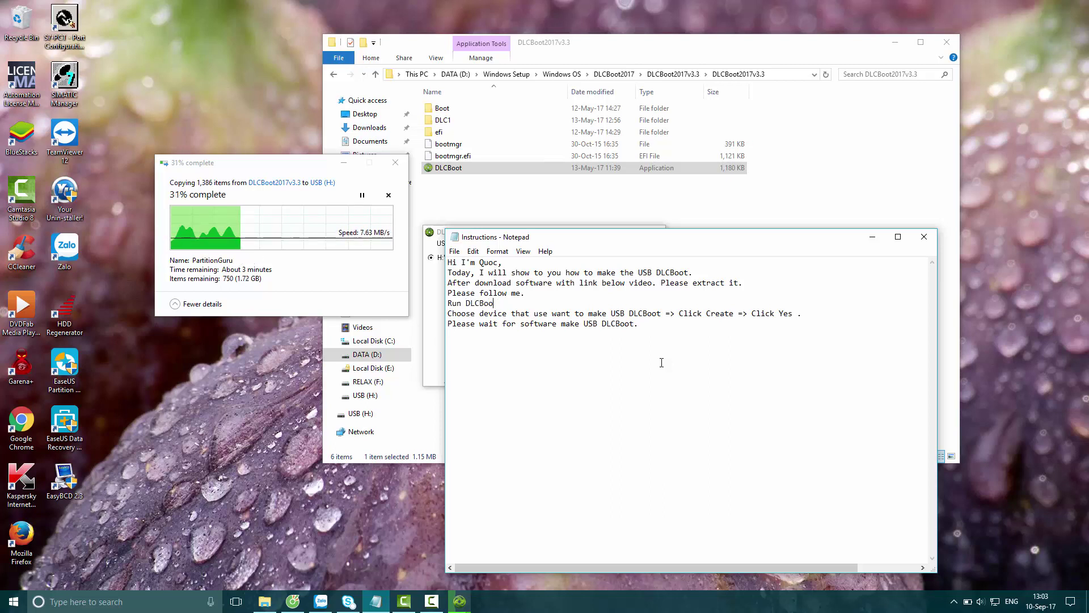
text(t.exe)
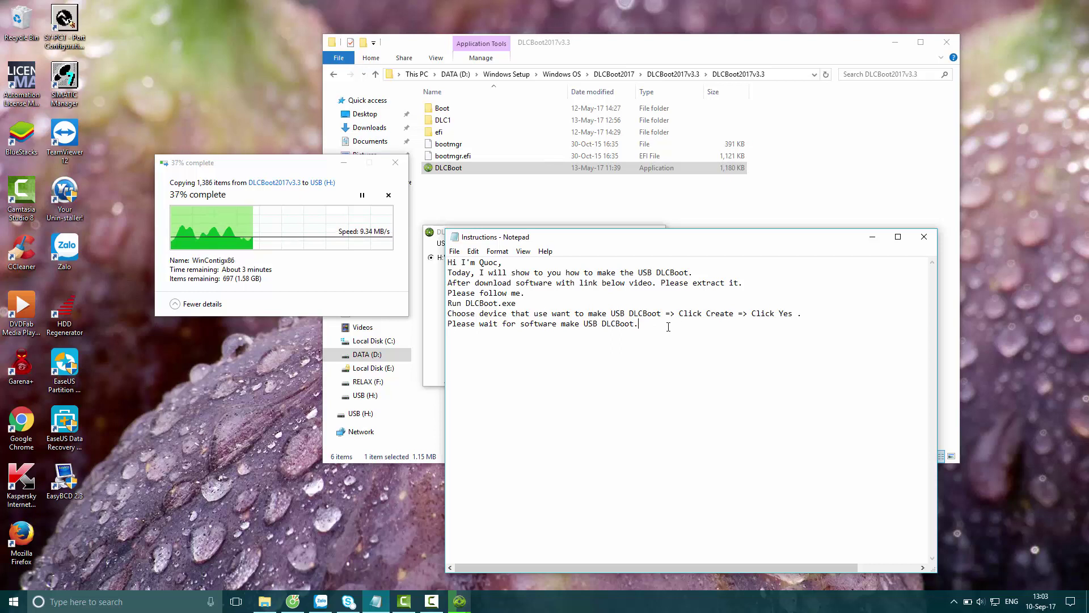
click(558, 305)
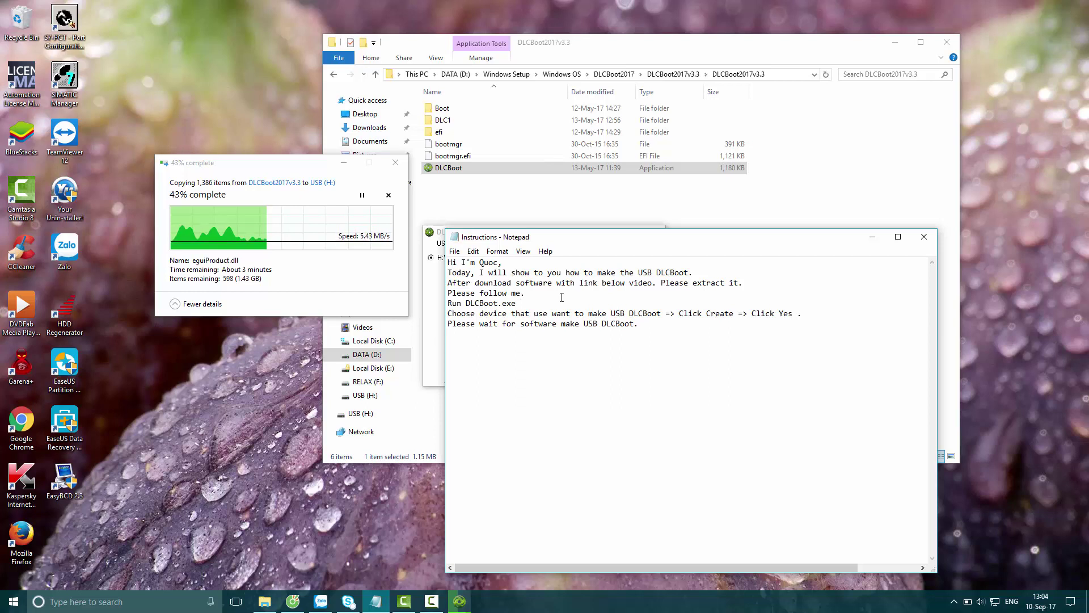
text(=> Ch)
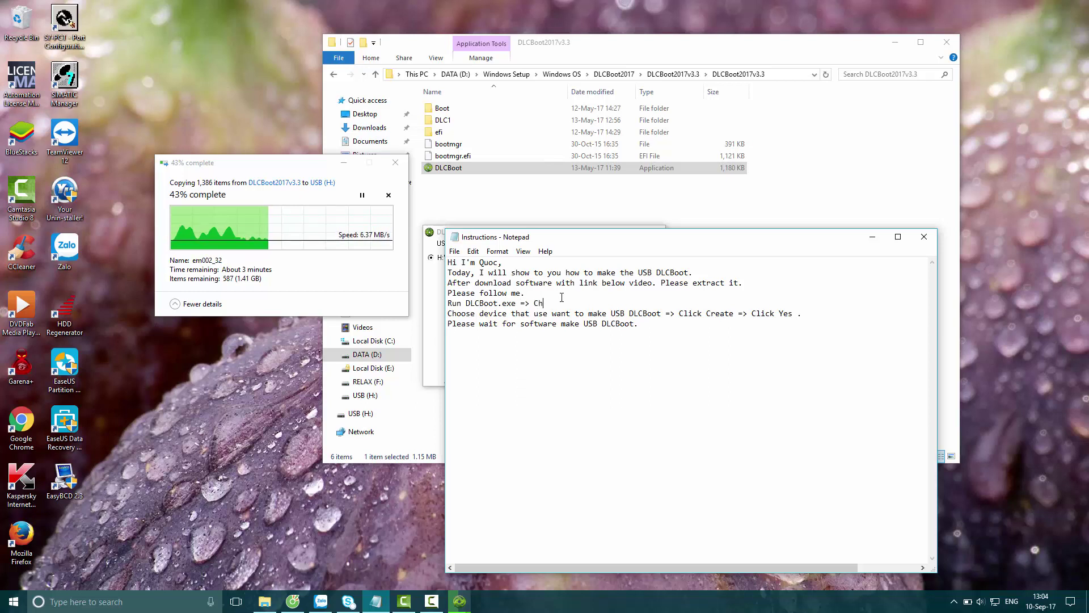
text(oose type de)
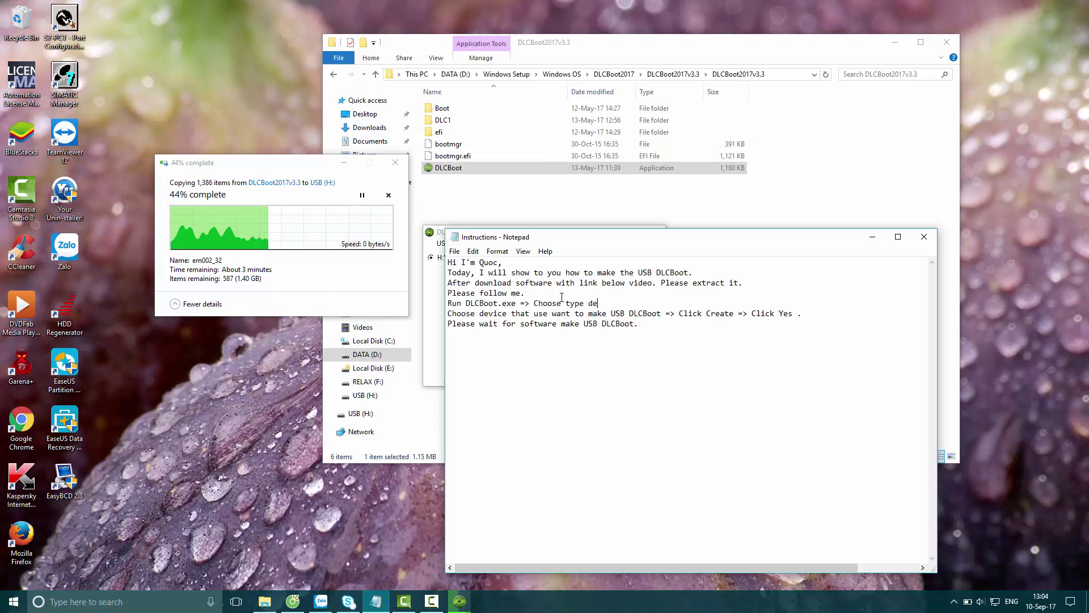
text(vice.)
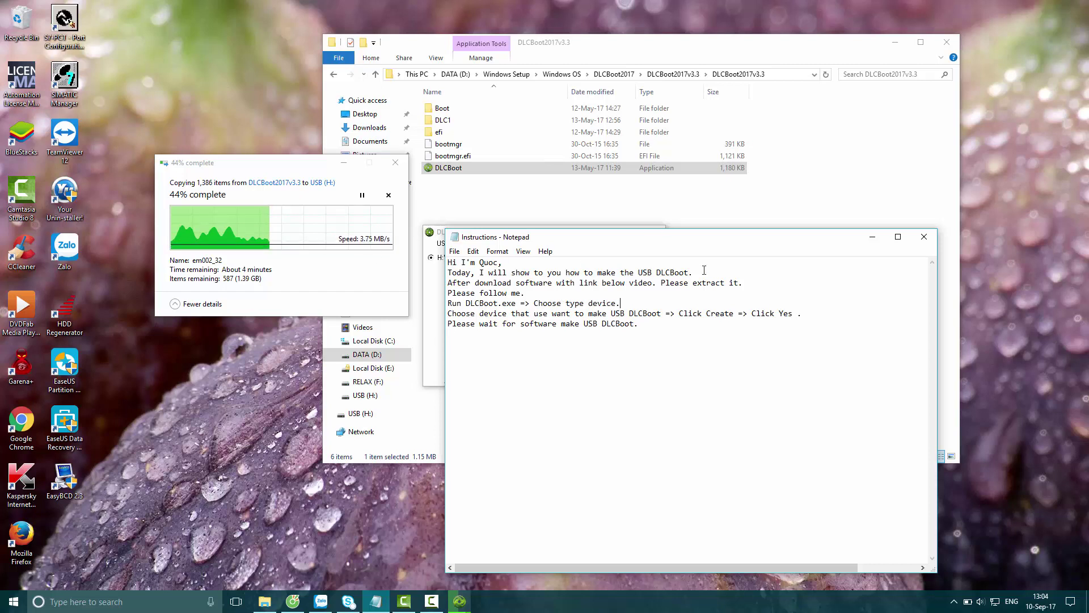
Check the boot creation behind Notepad, and place the Notepad window beside the DLC Boot window.
click(873, 239)
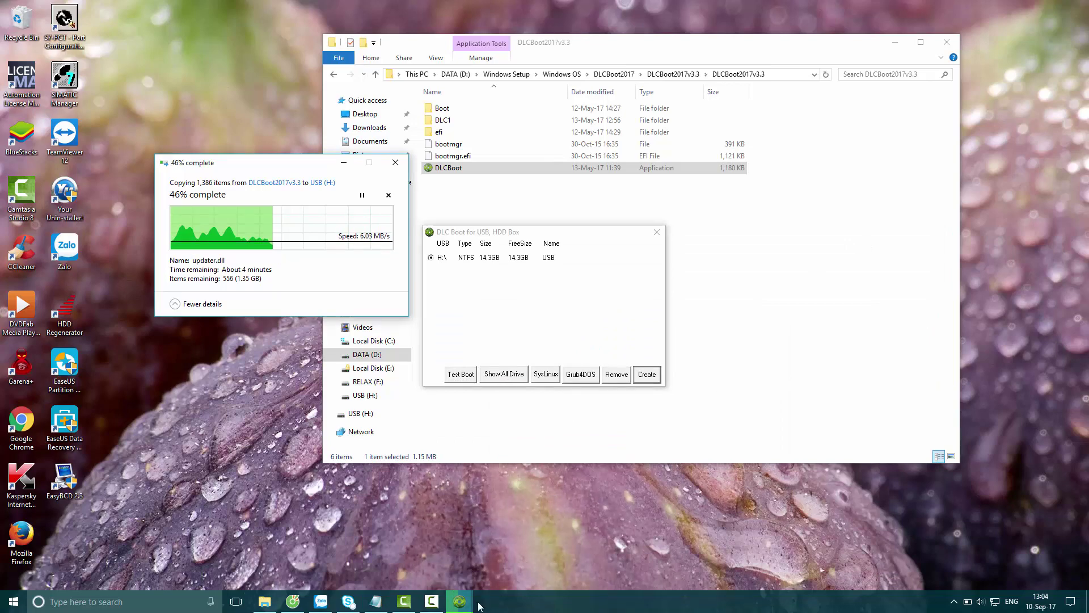
click(376, 601)
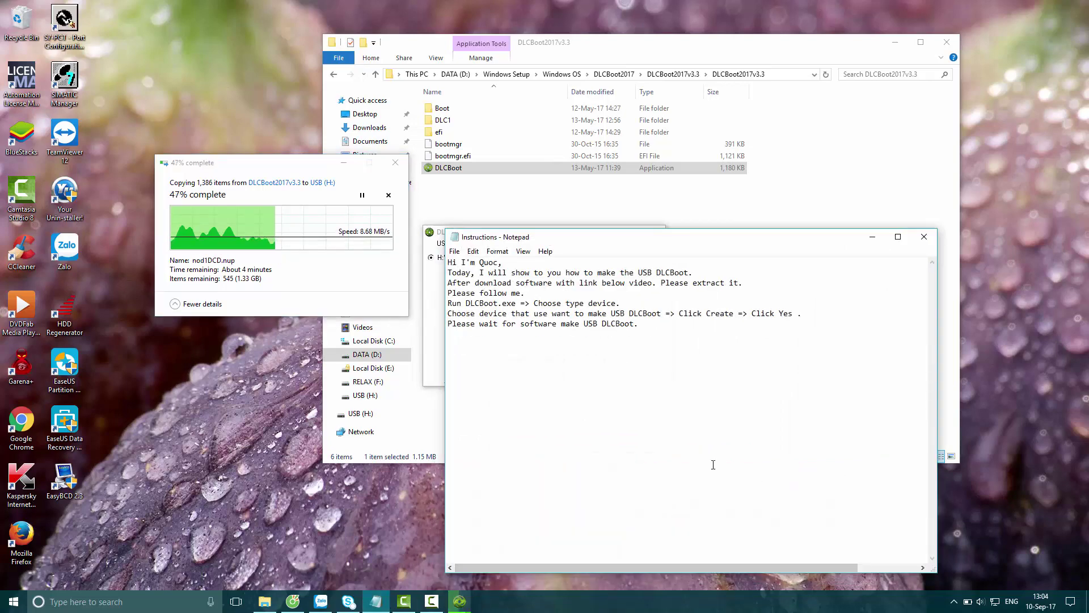
click(595, 342)
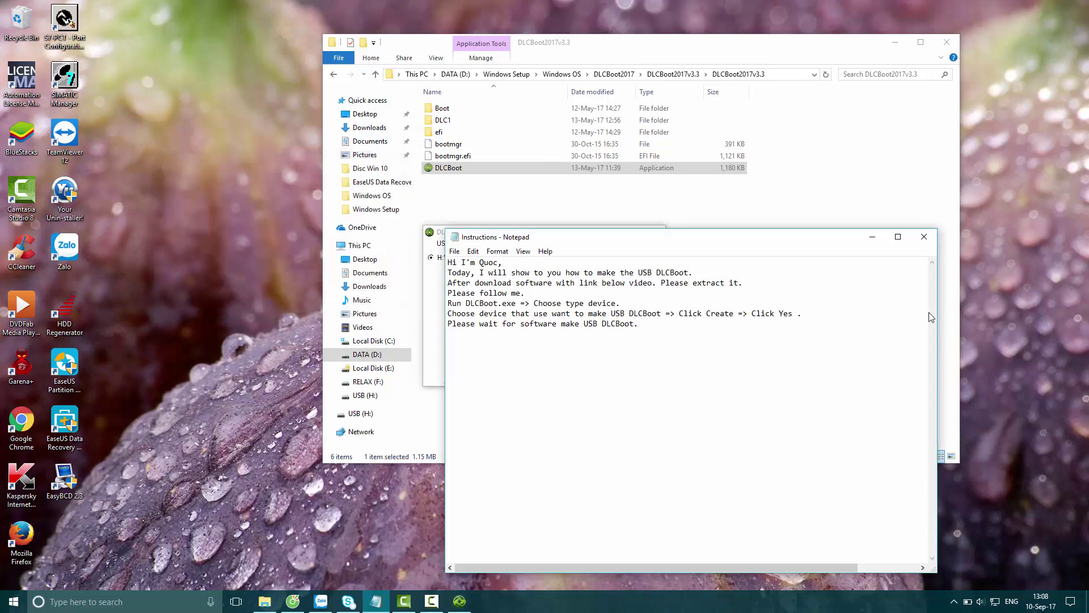
click(871, 236)
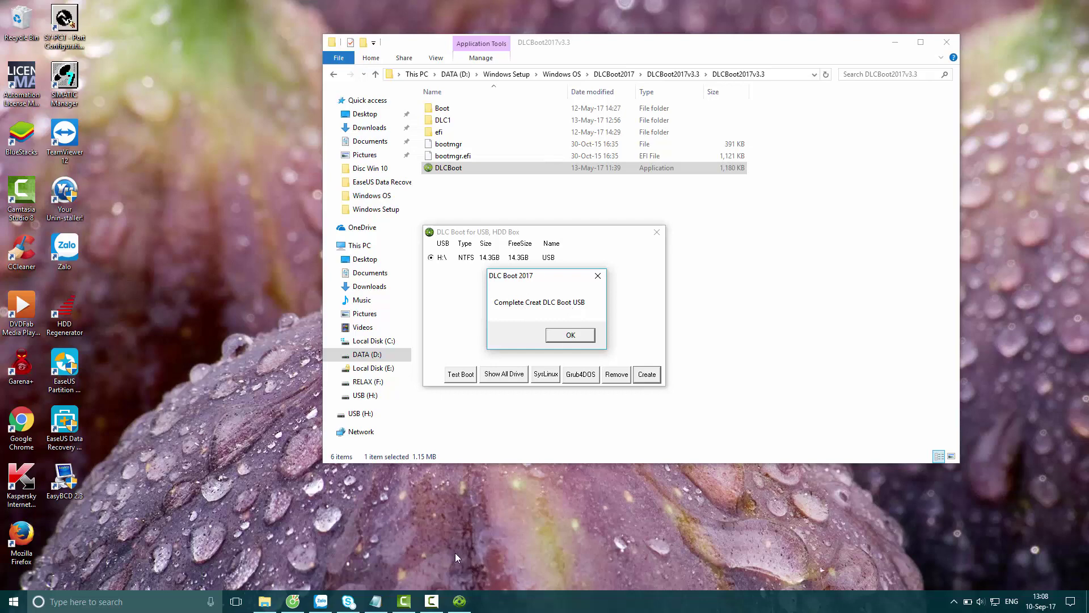
click(375, 601)
drag(559, 238, 781, 241)
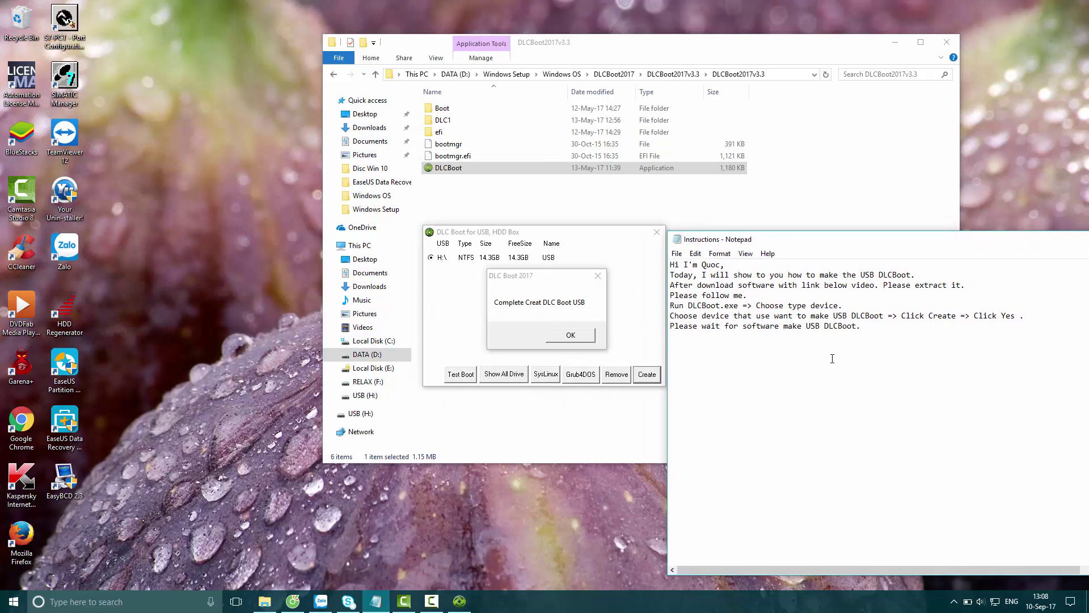
Add the line "You can see message Complete Create DLC Boot USB." at the end of the instructions.
key(Return)
text(You can see message Complete Create)
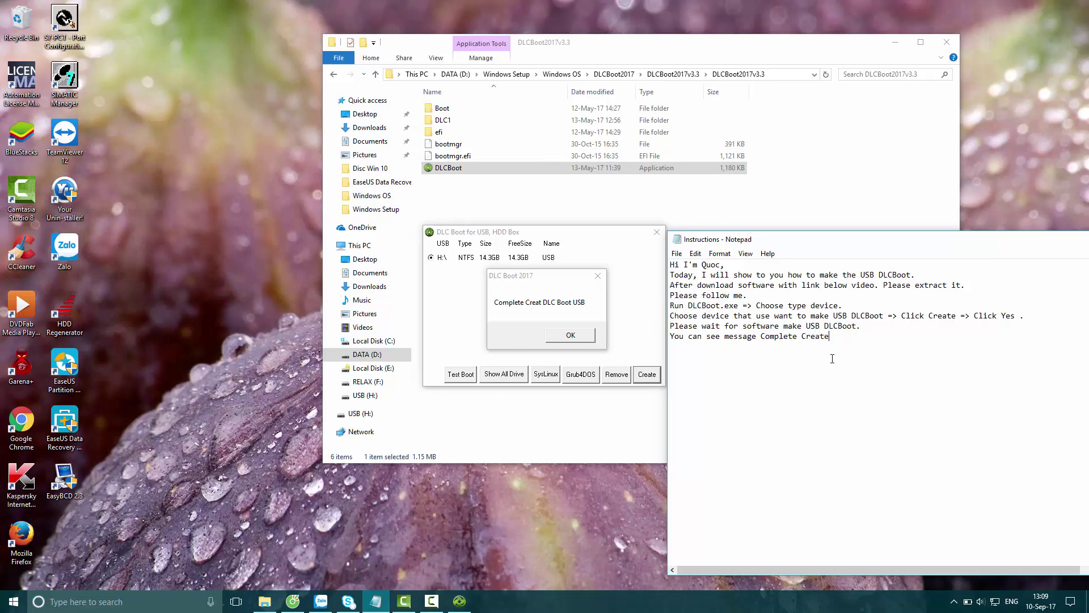
text( D)
text(LC)
text(C)
text(Boot)
key(BackSpace)
key(BackSpace)
key(BackSpace)
key(BackSpace)
text(Boot USB.)
Add the line "Now, I will test it." to the instructions and dismiss the completion message in DLC Boot.
key(Return)
text(Now, I wo)
key(BackSpace)
text(ill test)
text(it)
click(581, 338)
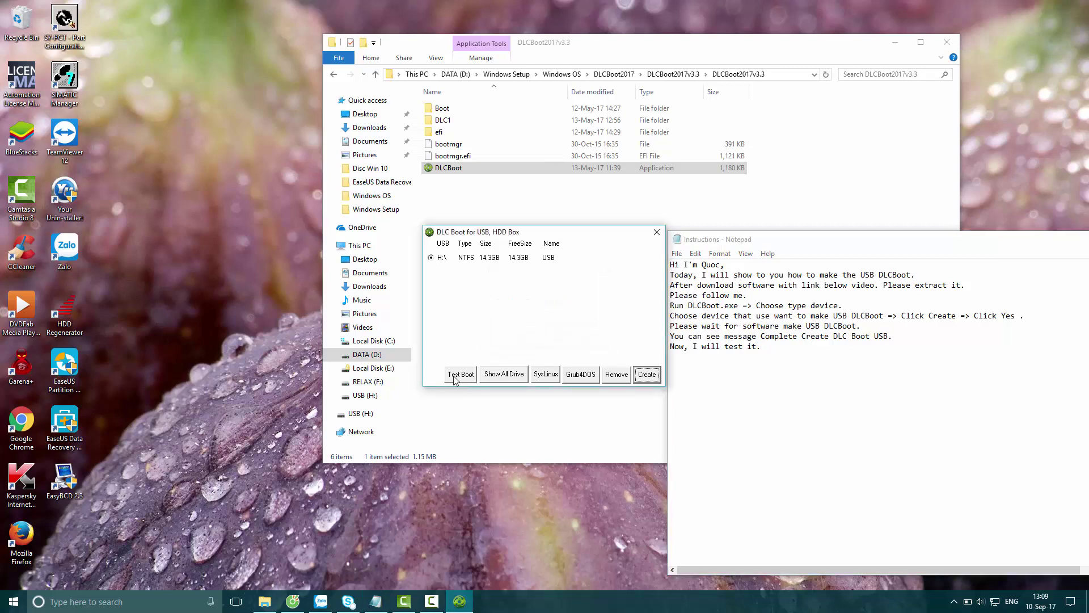
Add the line "Click Test Boot." to the Notepad instructions, and launch the boot test from DLC Boot.
click(847, 350)
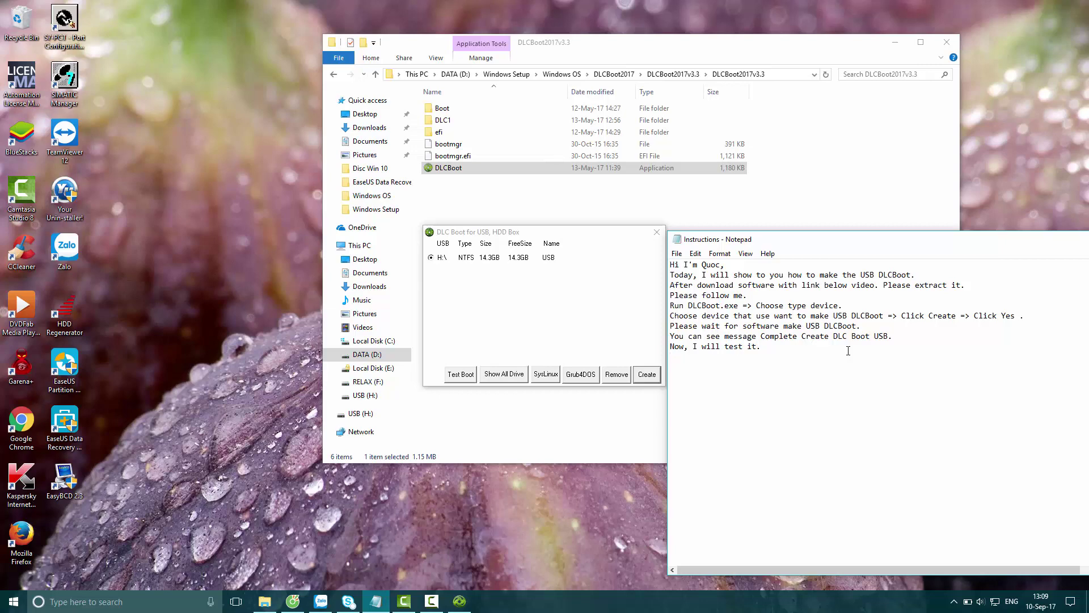
key(Return)
text(Click)
text( Tea)
text(t Boot.)
click(525, 301)
click(460, 375)
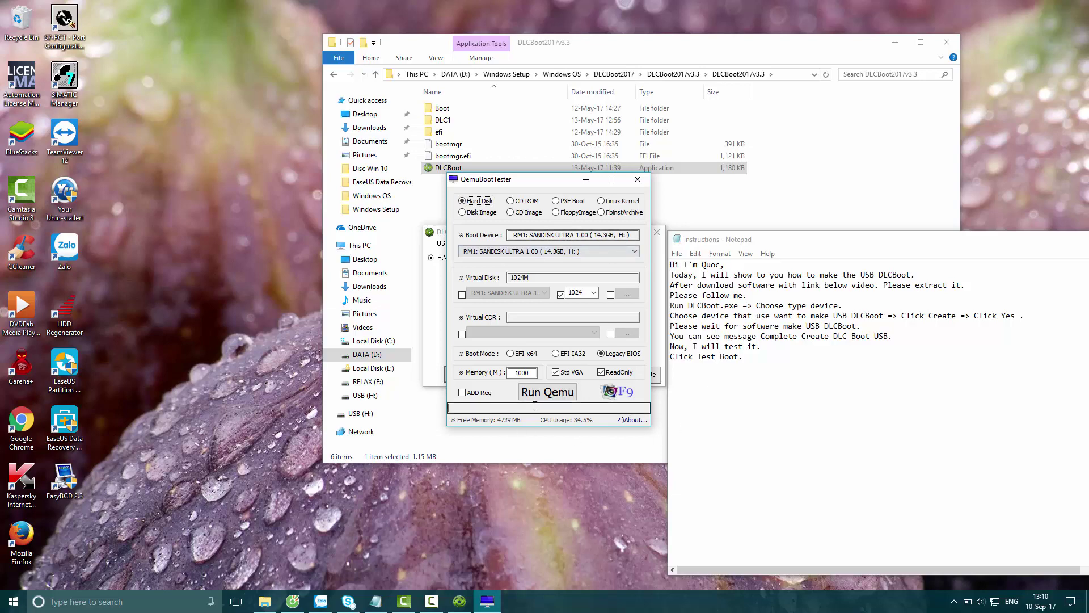
Return to Notepad and extend the last line to read "Click Test Boot => Click Run Qemu.".
click(772, 356)
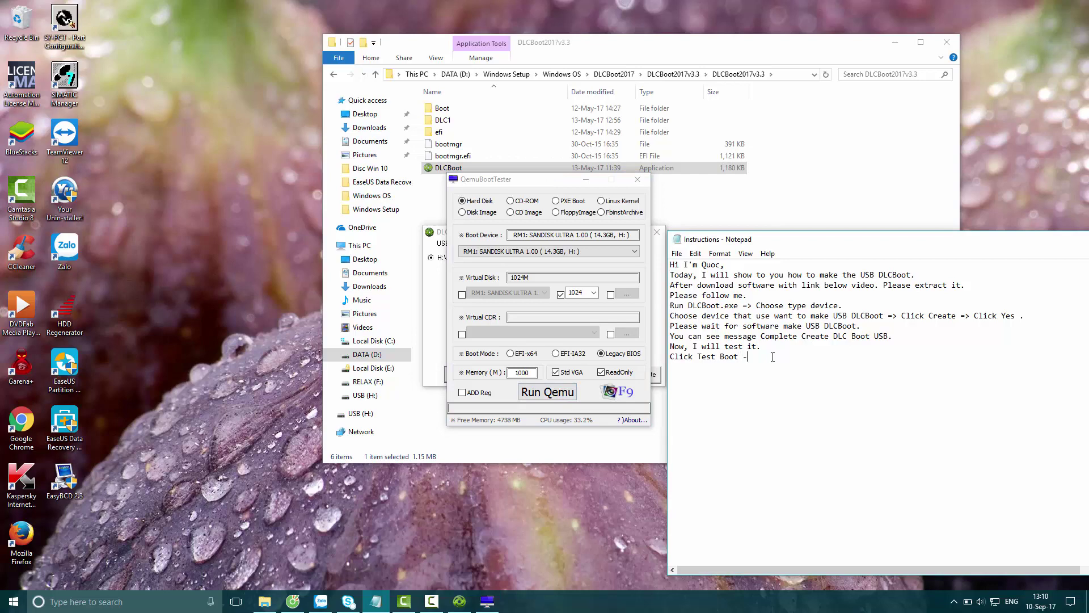
key(BackSpace)
text(=)
text(> Click )
text(Run)
text( Q)
text(em)
text(u)
text(;)
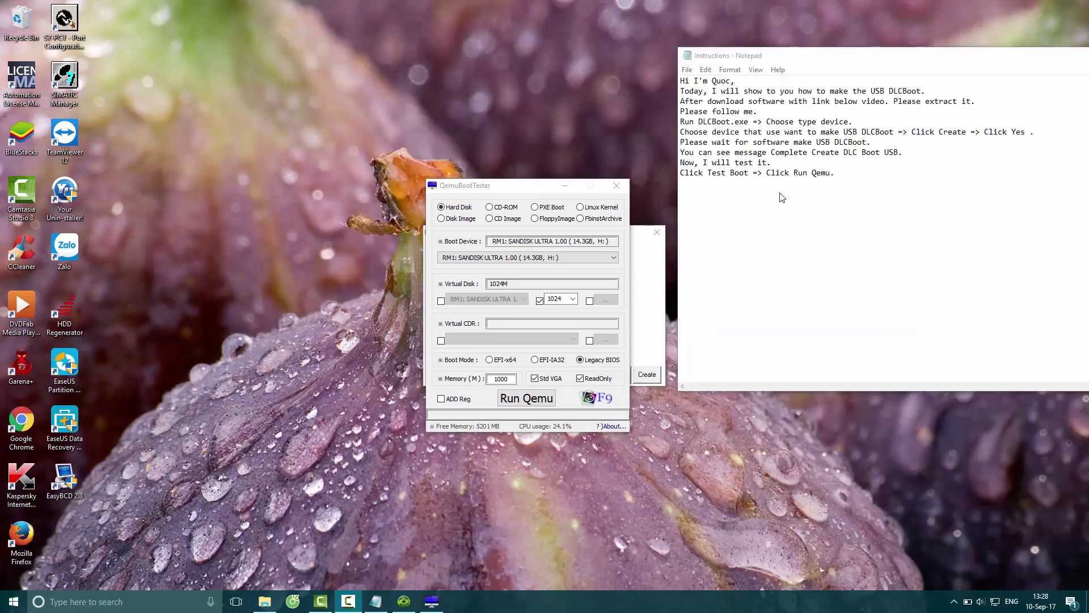
Add the line "Please notice that your computer had boot at mode Legacy." below the Run Qemu line.
click(780, 191)
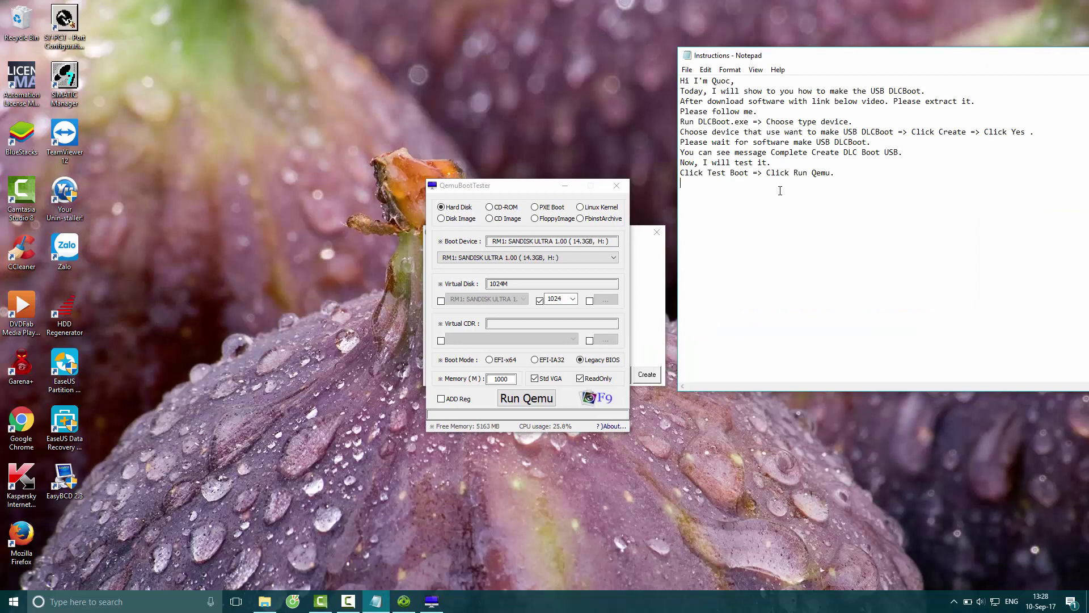
text(Ple)
text(ase not)
text(ice that)
text(that )
text(your)
text( com)
text(pu)
text(ter)
text( had)
text( boo)
text(t at)
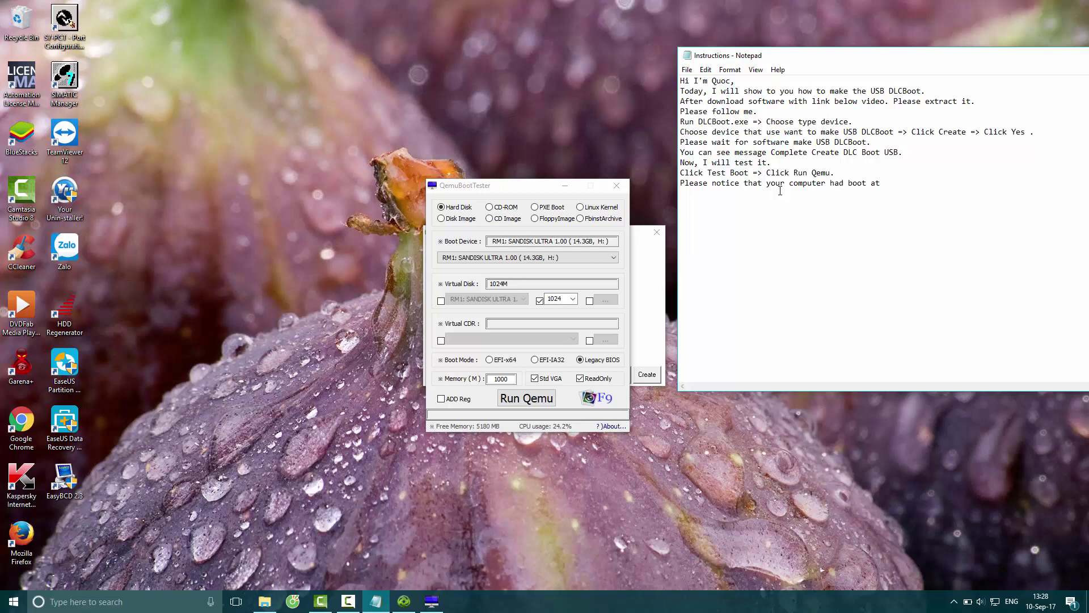
text( mode Legacy)
text(.)
Add a new line reading "This tool can't test with boot mode UEFI.".
key(Return)
text(This tool can't test with boot mo)
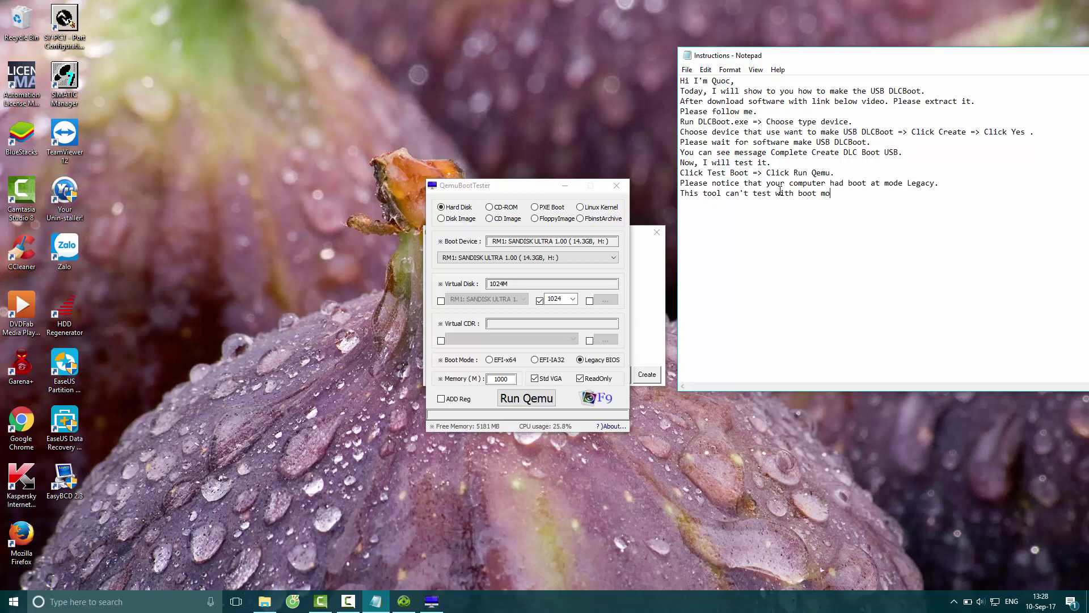
text(de UEFI.)
Run the Qemu test of the USB drive in QemuBootTester and move the boot menu highlight up to Reboot.
click(467, 188)
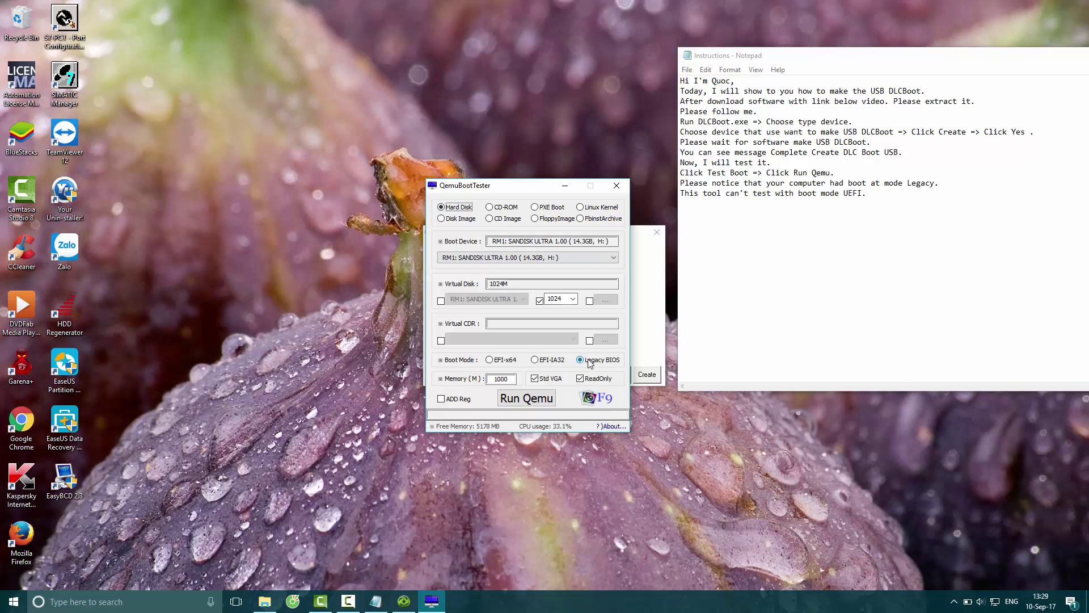
click(525, 399)
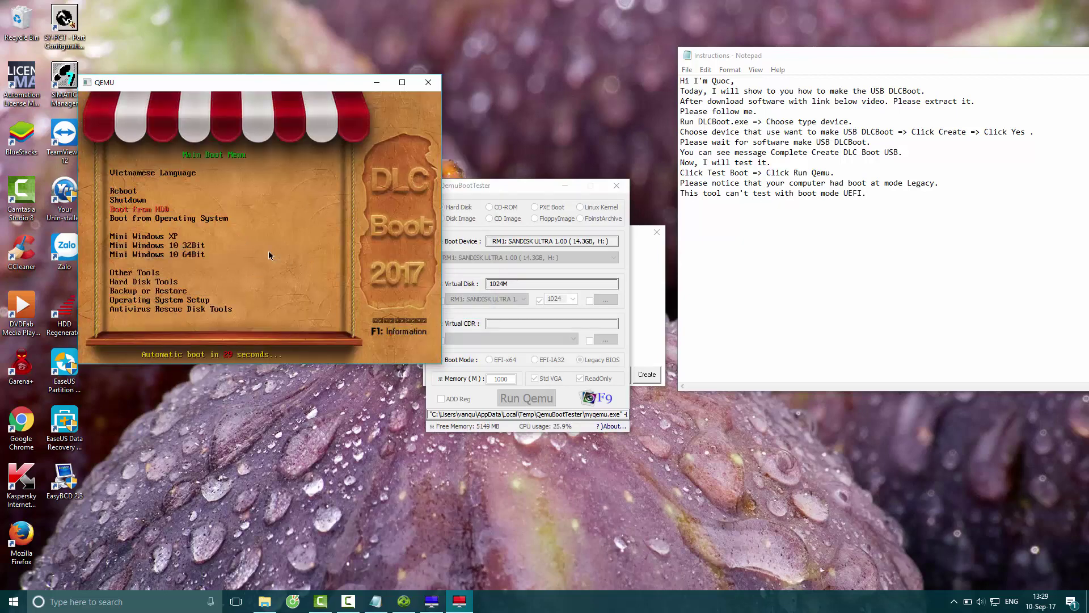
click(269, 251)
key(Up)
key(Up)
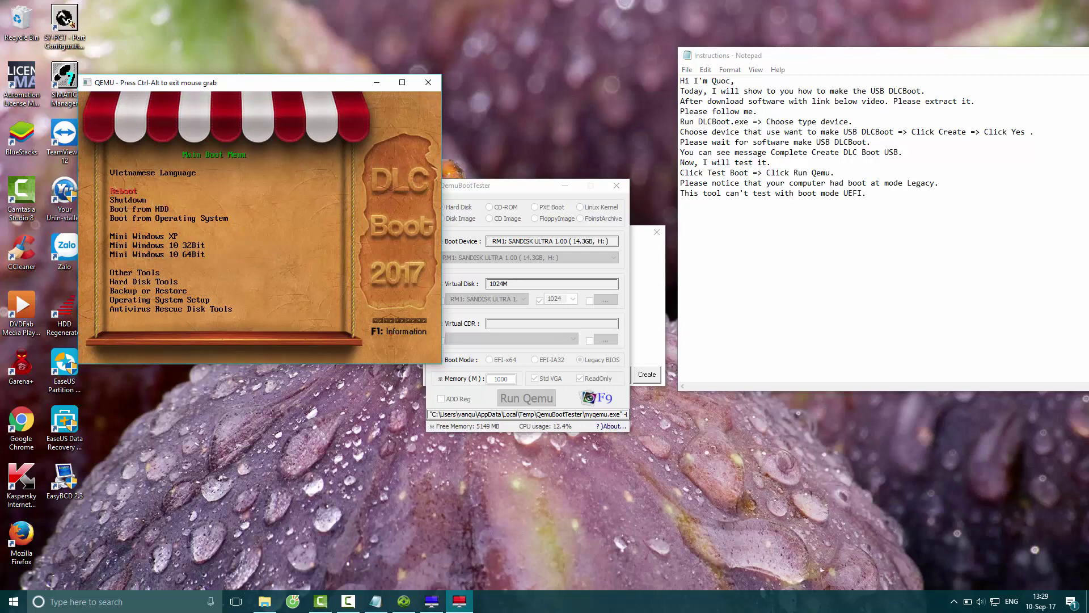
key(ctrl+alt)
Switch to Notepad and begin a new last line with "You can see Boot Menu".
click(769, 207)
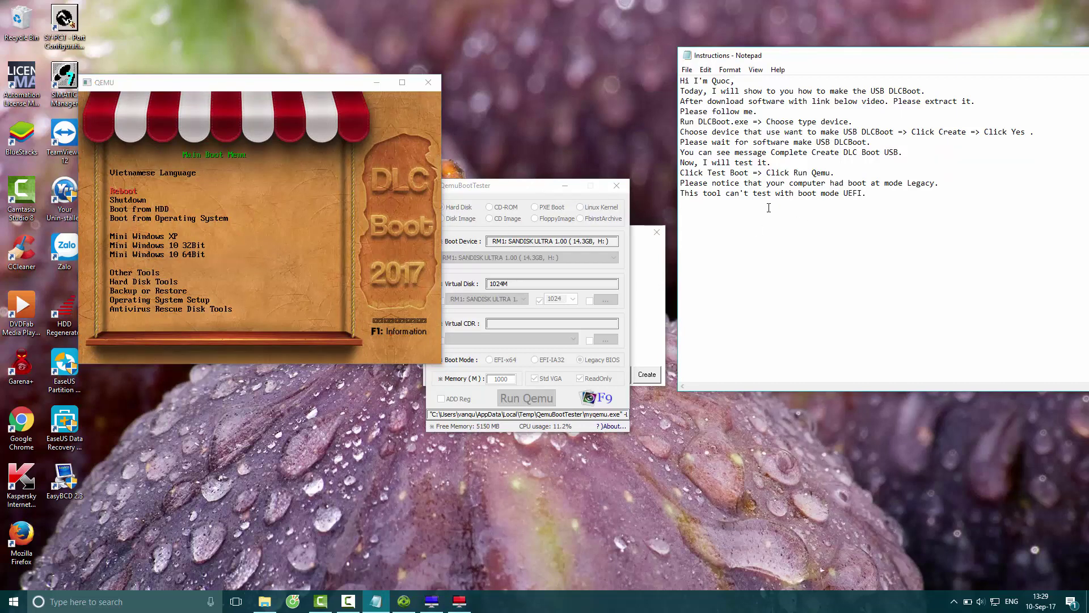
text(You)
text( can s)
text(e)
text(e)
text( Boot)
text( Menu)
text(.)
key(BackSpace)
Continue the Boot Menu line with ", that mean you had made".
text(, That)
key(BackSpace)
key(BackSpace)
key(BackSpace)
key(BackSpace)
key(BackSpace)
text(that)
text( mean)
text( yo)
text(u ma)
text(ke )
text(ma)
key(BackSpace)
key(BackSpace)
key(BackSpace)
key(BackSpace)
key(BackSpace)
key(BackSpace)
key(BackSpace)
text(had made)
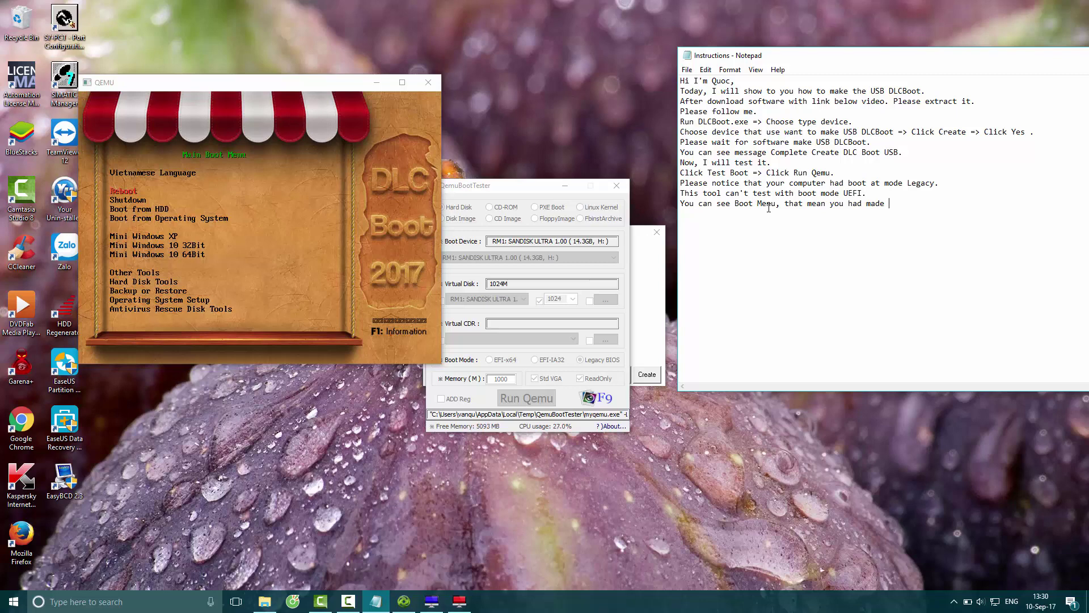
Finish the Boot Menu sentence with "USB DLCBoot sucessed.".
text(DLC)
key(BackSpace)
key(BackSpace)
key(BackSpace)
text(USB)
text( Boot)
key(BackSpace)
key(BackSpace)
key(BackSpace)
key(BackSpace)
text(DLCBoot sucessed. G)
key(BackSpace)
Add the closing lines "Thank for you watching!", "Goodlucky!" and "Goodbye." at the end of the instructions.
text(Thank for you wat)
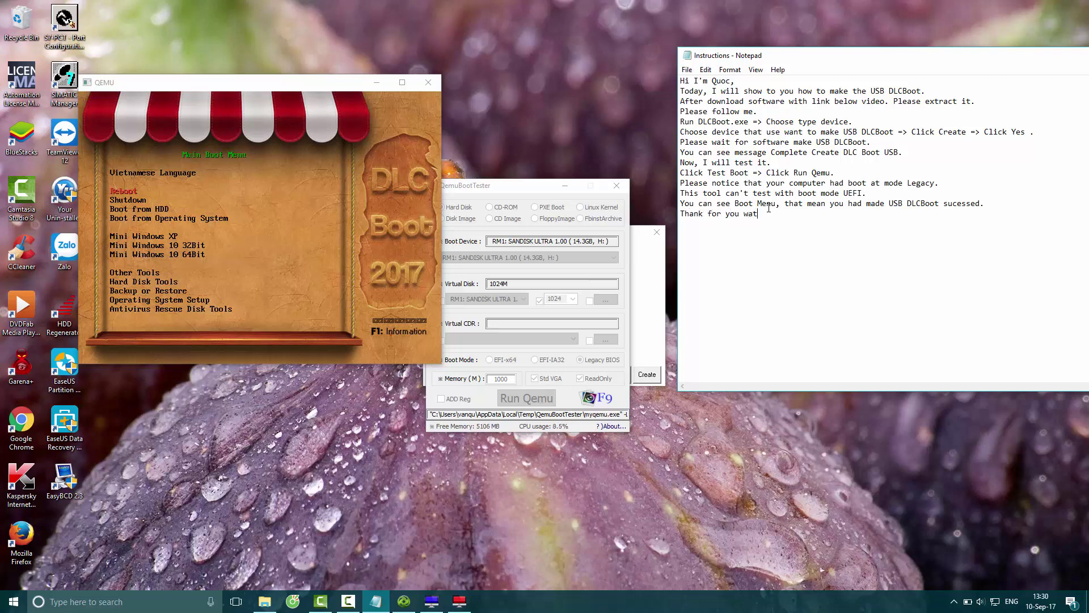
text(ching)
key(BackSpace)
key(Return)
text(Go)
text(odl)
text(ucky)
text(! )
text(Goodby)
text(e)
text(.)
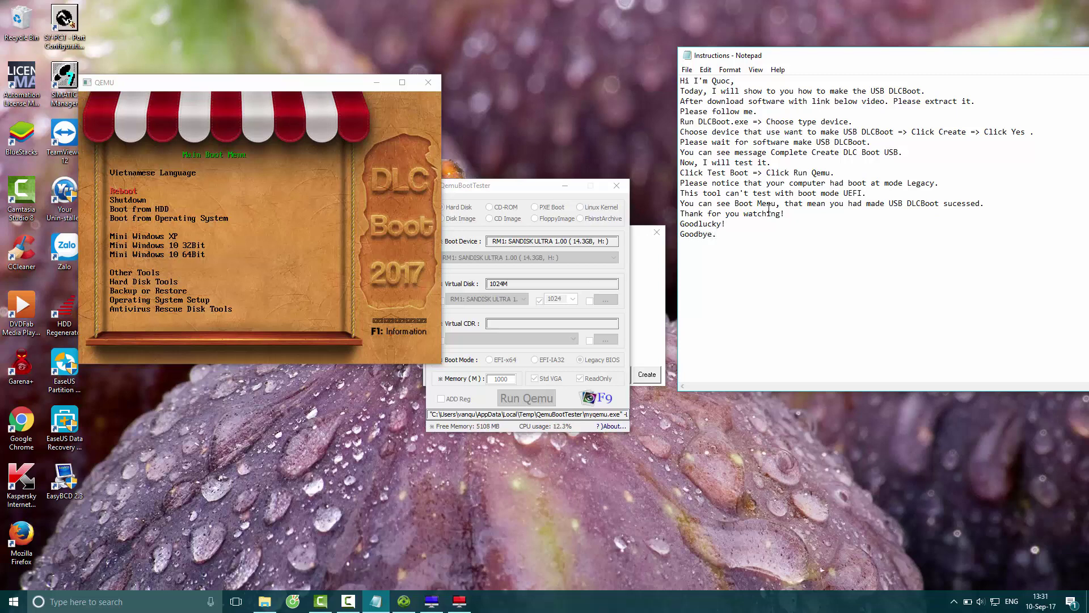